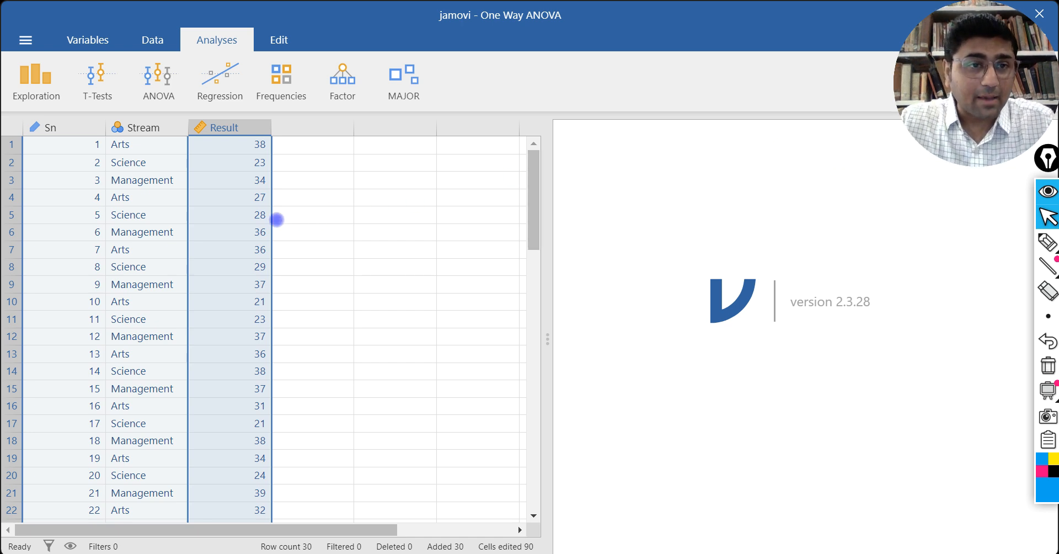
Step: Examine the Stream and Result columns in the data sheet
{"action": "left_click", "coordinate": [142, 129]}
{"action": "scroll", "coordinate": [230, 263], "scroll_direction": "down", "scroll_amount": 6}
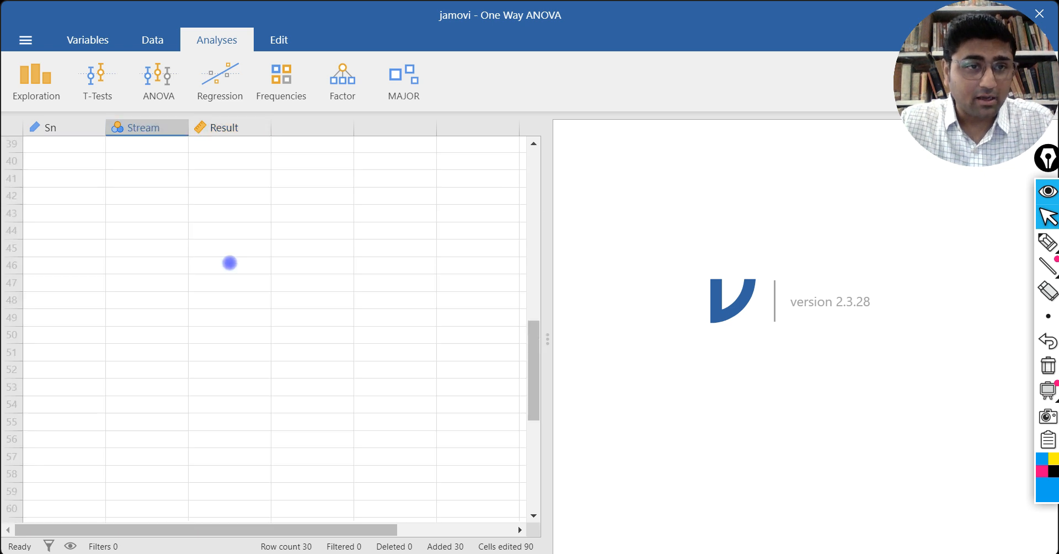
{"action": "scroll", "coordinate": [346, 302], "scroll_direction": "up", "scroll_amount": 5}
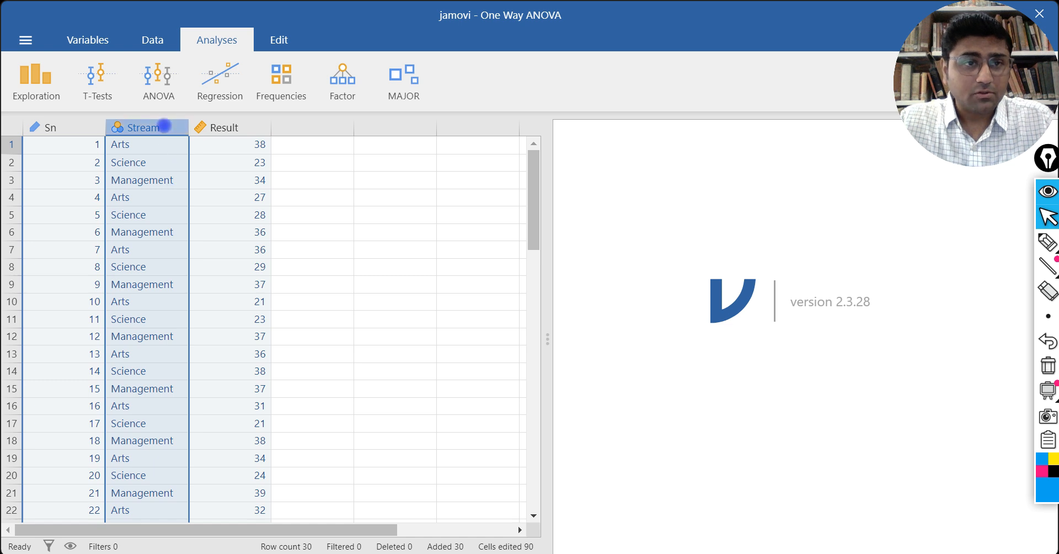
{"action": "left_click", "coordinate": [163, 127]}
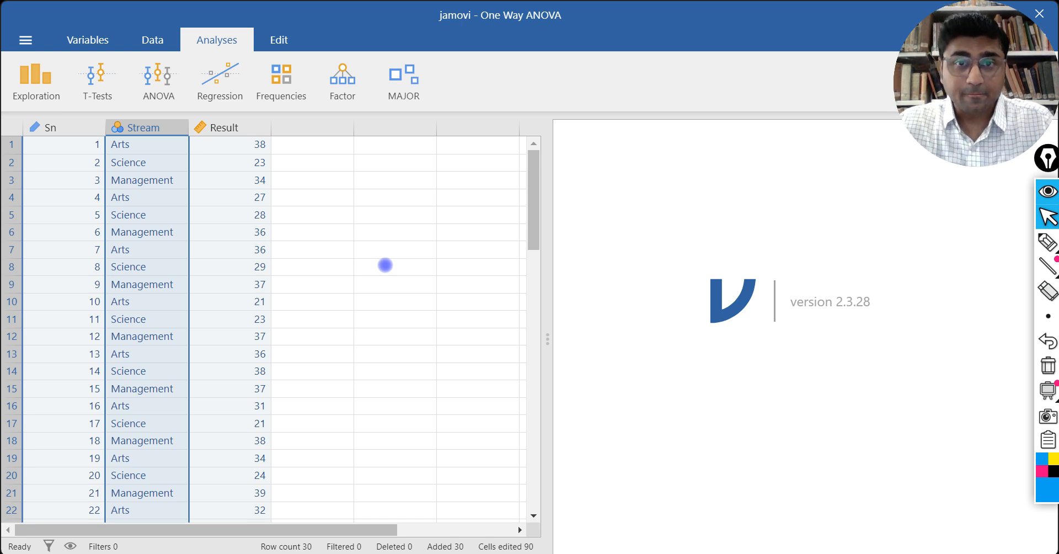
{"action": "left_click", "coordinate": [238, 127]}
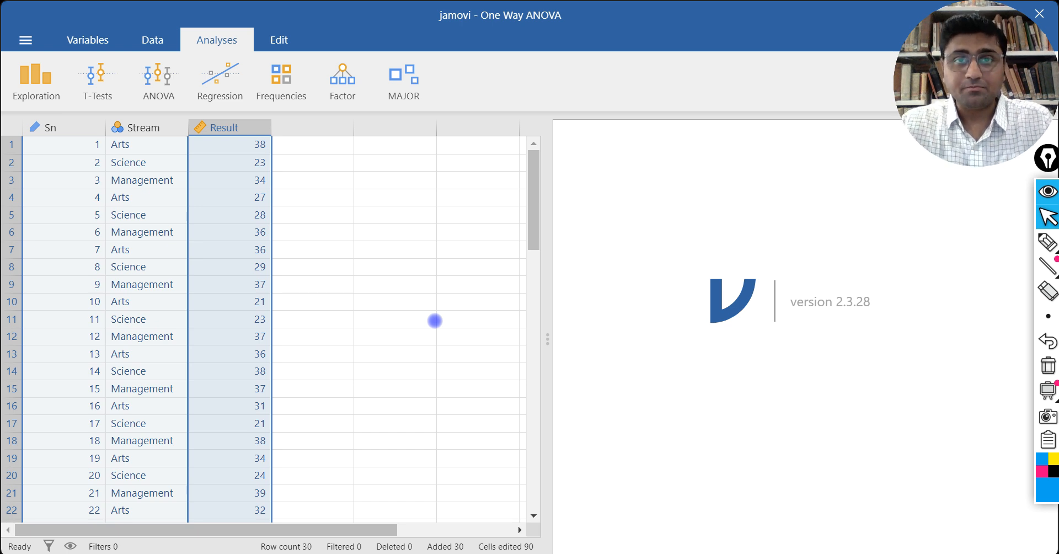
Step: Handwrite "H0: No sign. diff." in pink with the annotation pen on the blank results area
{"action": "left_click", "coordinate": [1045, 238]}
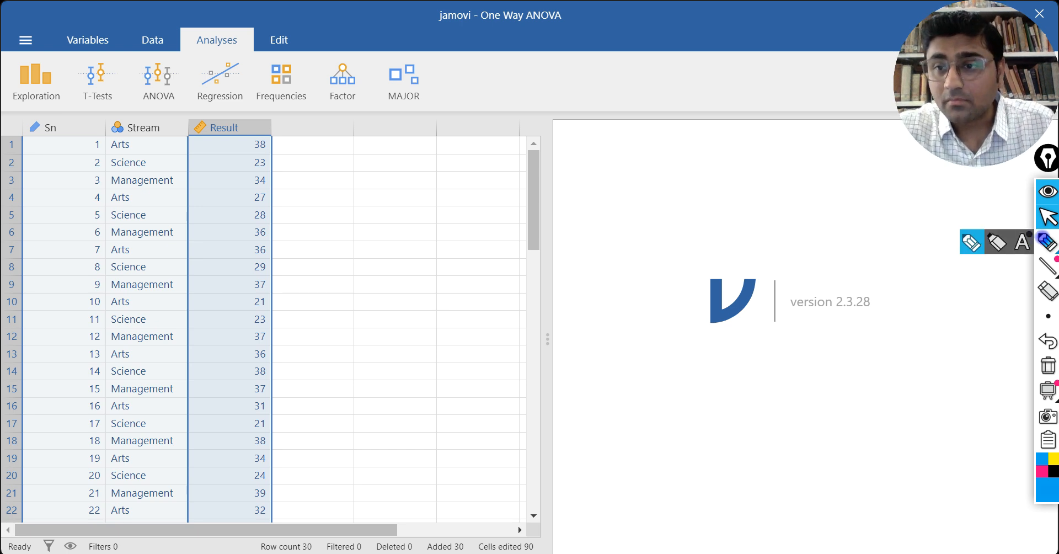
{"action": "left_click", "coordinate": [1041, 470]}
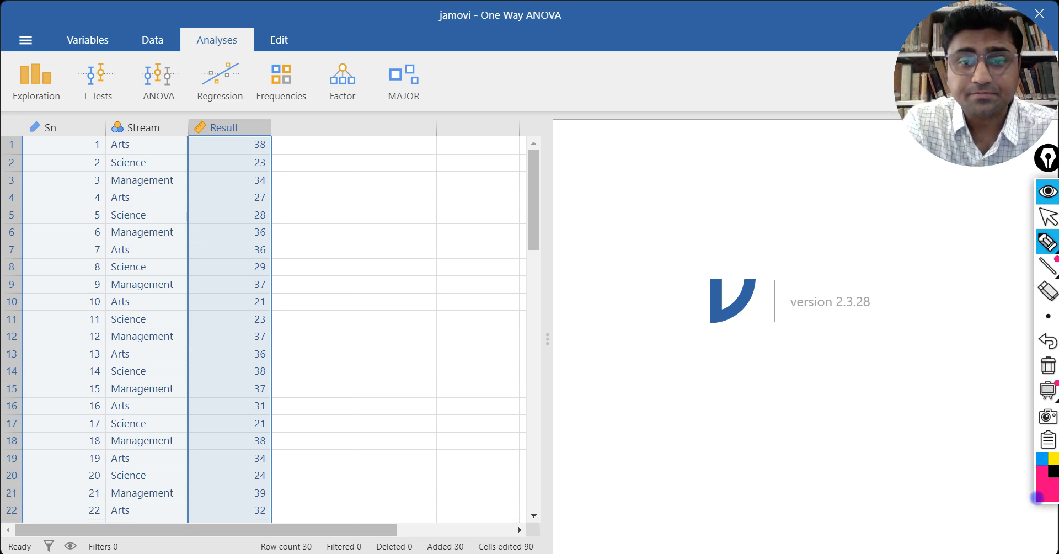
{"action": "left_click_drag", "start_coordinate": [584, 360], "coordinate": [586, 384]}
{"action": "mouse_move", "coordinate": [586, 375]}
{"action": "left_mouse_down"}
{"action": "mouse_move", "coordinate": [600, 362]}
{"action": "mouse_move", "coordinate": [600, 383]}
{"action": "left_mouse_up"}
{"action": "mouse_move", "coordinate": [608, 379]}
{"action": "left_mouse_down"}
{"action": "mouse_move", "coordinate": [653, 378]}
{"action": "mouse_move", "coordinate": [667, 353]}
{"action": "mouse_move", "coordinate": [726, 365]}
{"action": "left_mouse_up"}
{"action": "left_click", "coordinate": [623, 362]}
{"action": "left_click", "coordinate": [626, 376]}
{"action": "left_click", "coordinate": [722, 345]}
{"action": "mouse_move", "coordinate": [743, 356]}
{"action": "left_mouse_down"}
{"action": "mouse_move", "coordinate": [738, 368]}
{"action": "mouse_move", "coordinate": [748, 351]}
{"action": "mouse_move", "coordinate": [750, 365]}
{"action": "left_mouse_up"}
{"action": "left_click", "coordinate": [760, 356]}
{"action": "mouse_move", "coordinate": [791, 356]}
{"action": "left_mouse_down"}
{"action": "mouse_move", "coordinate": [857, 356]}
{"action": "mouse_move", "coordinate": [854, 341]}
{"action": "left_mouse_up"}
{"action": "left_click", "coordinate": [830, 358]}
{"action": "mouse_move", "coordinate": [866, 353]}
{"action": "left_mouse_down"}
{"action": "mouse_move", "coordinate": [967, 353]}
{"action": "mouse_move", "coordinate": [1003, 338]}
{"action": "left_mouse_up"}
{"action": "mouse_move", "coordinate": [673, 405]}
{"action": "left_mouse_down"}
{"action": "mouse_move", "coordinate": [831, 394]}
{"action": "mouse_move", "coordinate": [839, 402]}
{"action": "left_mouse_up"}
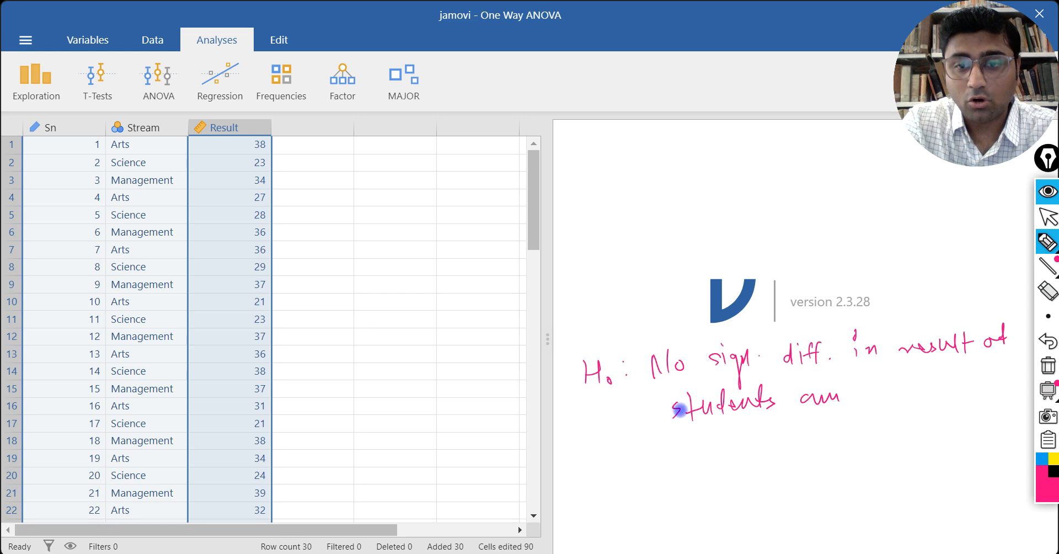
{"action": "left_click", "coordinate": [1044, 340]}
{"action": "left_click", "coordinate": [1044, 339]}
{"action": "left_click", "coordinate": [1044, 339]}
{"action": "left_click", "coordinate": [1044, 340]}
{"action": "left_click", "coordinate": [1044, 339]}
{"action": "left_click", "coordinate": [1044, 340]}
{"action": "left_click", "coordinate": [1044, 339]}
{"action": "left_click", "coordinate": [1044, 340]}
{"action": "left_click", "coordinate": [1045, 340]}
{"action": "left_click", "coordinate": [1045, 340]}
{"action": "left_click", "coordinate": [1044, 340]}
{"action": "left_click", "coordinate": [1044, 340]}
{"action": "left_click", "coordinate": [1044, 339]}
{"action": "left_click", "coordinate": [1044, 340]}
{"action": "left_click", "coordinate": [1044, 339]}
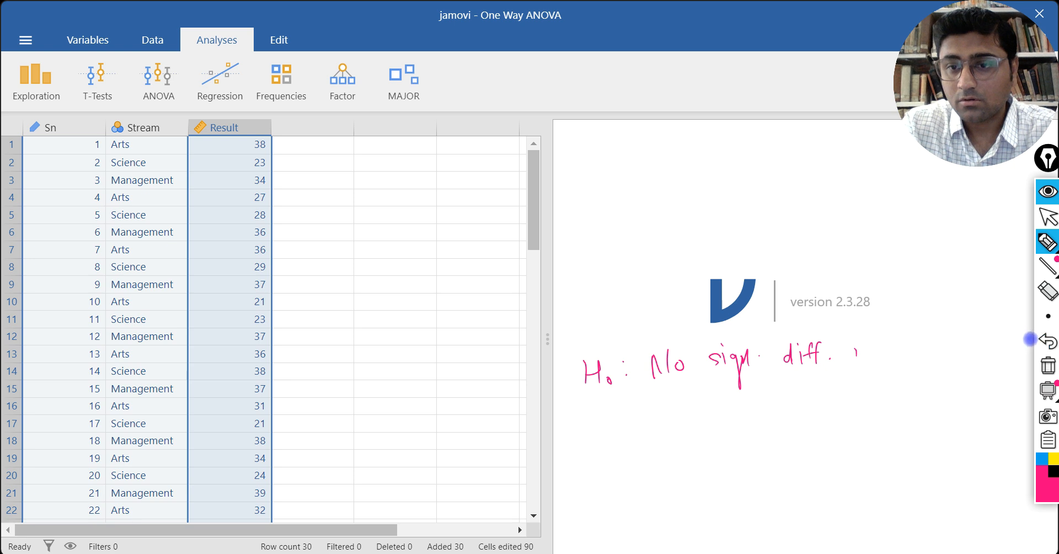
{"action": "left_click", "coordinate": [1044, 339]}
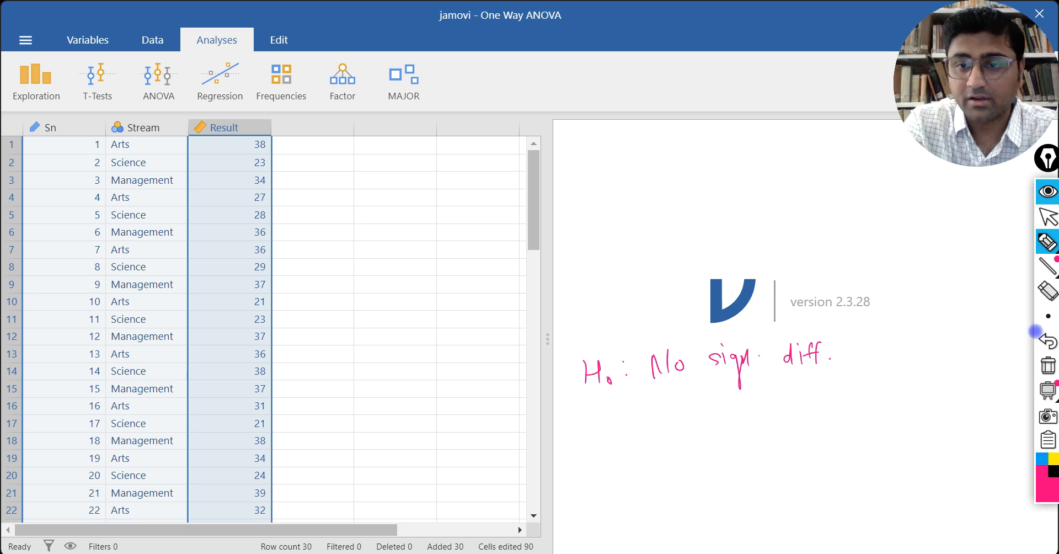
Step: Complete the handwritten null hypothesis with "in result among students of A, S and M."
{"action": "mouse_move", "coordinate": [858, 343]}
{"action": "left_mouse_down"}
{"action": "mouse_move", "coordinate": [859, 356]}
{"action": "mouse_move", "coordinate": [859, 335]}
{"action": "mouse_move", "coordinate": [879, 357]}
{"action": "mouse_move", "coordinate": [973, 331]}
{"action": "mouse_move", "coordinate": [996, 337]}
{"action": "left_mouse_up"}
{"action": "mouse_move", "coordinate": [669, 406]}
{"action": "left_mouse_down"}
{"action": "mouse_move", "coordinate": [684, 420]}
{"action": "mouse_move", "coordinate": [748, 408]}
{"action": "mouse_move", "coordinate": [755, 437]}
{"action": "left_mouse_up"}
{"action": "mouse_move", "coordinate": [783, 399]}
{"action": "left_mouse_down"}
{"action": "mouse_move", "coordinate": [921, 393]}
{"action": "mouse_move", "coordinate": [932, 381]}
{"action": "mouse_move", "coordinate": [963, 397]}
{"action": "mouse_move", "coordinate": [987, 375]}
{"action": "mouse_move", "coordinate": [972, 391]}
{"action": "left_mouse_up"}
{"action": "mouse_move", "coordinate": [665, 448]}
{"action": "left_mouse_down"}
{"action": "mouse_move", "coordinate": [669, 459]}
{"action": "mouse_move", "coordinate": [723, 439]}
{"action": "mouse_move", "coordinate": [784, 455]}
{"action": "mouse_move", "coordinate": [780, 448]}
{"action": "left_mouse_up"}
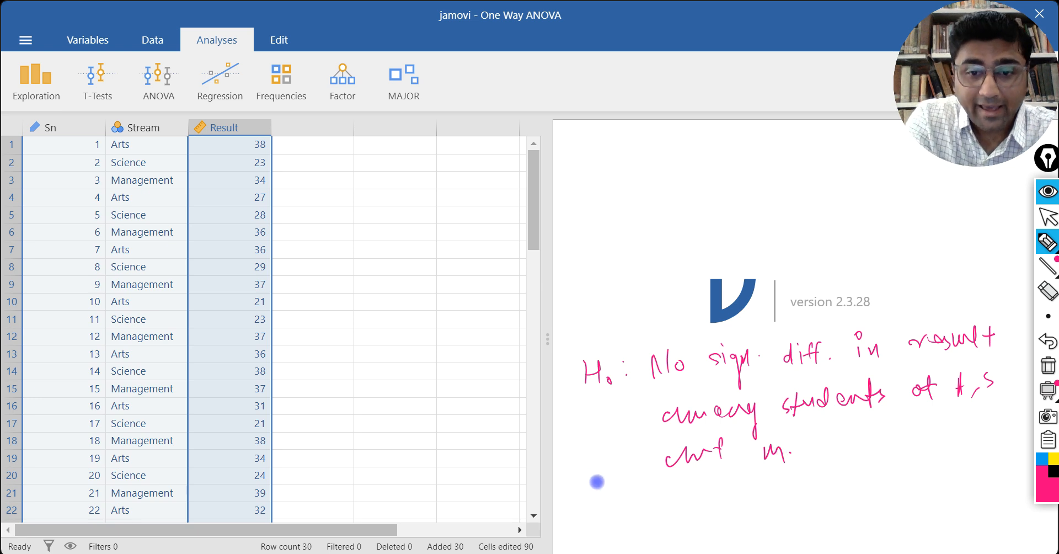
Step: Handwrite the alternative hypothesis "H1: sign." below the null hypothesis and clear all annotations
{"action": "left_click_drag", "start_coordinate": [598, 492], "coordinate": [599, 512]}
{"action": "mouse_move", "coordinate": [600, 498]}
{"action": "left_mouse_down"}
{"action": "mouse_move", "coordinate": [610, 492]}
{"action": "mouse_move", "coordinate": [613, 511]}
{"action": "left_mouse_up"}
{"action": "mouse_move", "coordinate": [625, 502]}
{"action": "left_mouse_down"}
{"action": "mouse_move", "coordinate": [629, 516]}
{"action": "mouse_move", "coordinate": [649, 491]}
{"action": "mouse_move", "coordinate": [647, 513]}
{"action": "mouse_move", "coordinate": [696, 506]}
{"action": "mouse_move", "coordinate": [717, 516]}
{"action": "mouse_move", "coordinate": [740, 492]}
{"action": "mouse_move", "coordinate": [749, 499]}
{"action": "left_mouse_up"}
{"action": "left_click", "coordinate": [697, 488]}
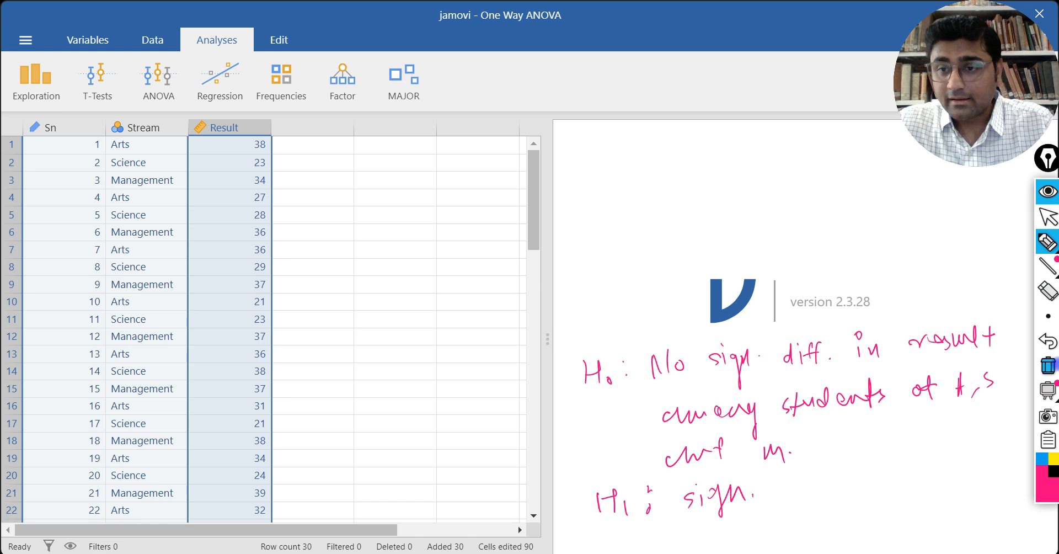
{"action": "left_click", "coordinate": [1049, 365]}
{"action": "left_click", "coordinate": [1048, 217]}
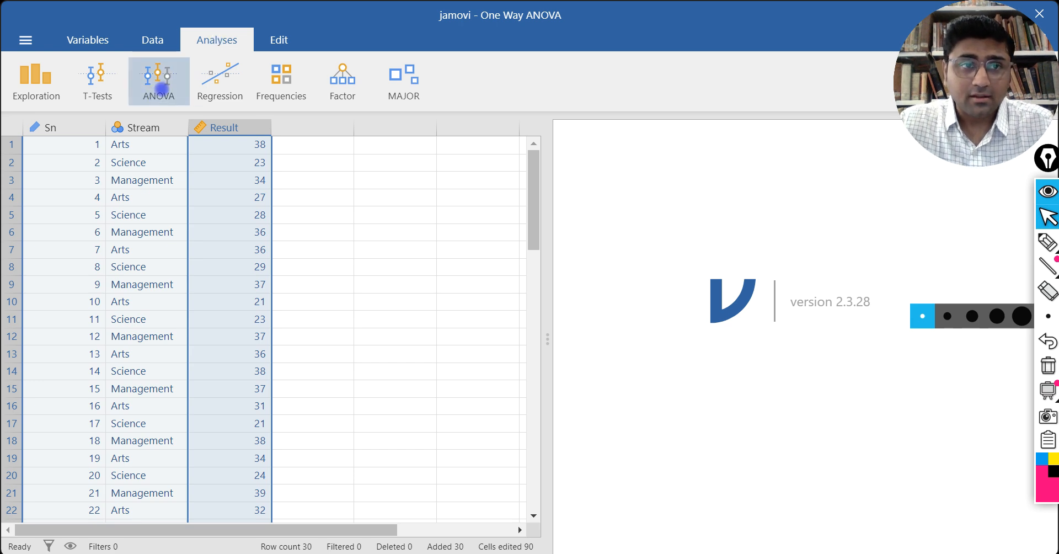
Step: Set up a One-Way ANOVA with Result as the dependent variable and Stream as the grouping variable
{"action": "left_click", "coordinate": [163, 82]}
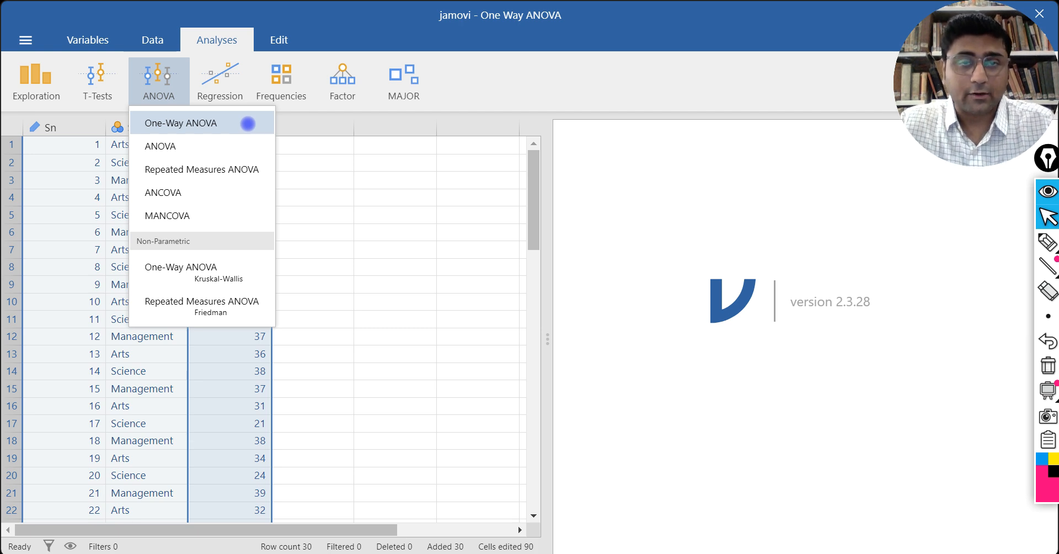
{"action": "left_click", "coordinate": [207, 121]}
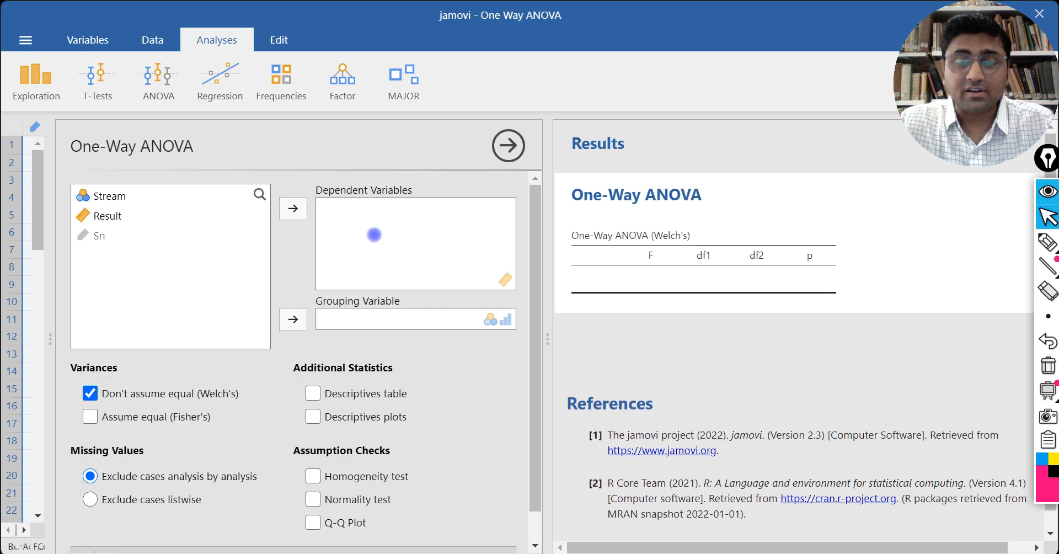
{"action": "left_click", "coordinate": [100, 217]}
{"action": "left_click", "coordinate": [293, 208]}
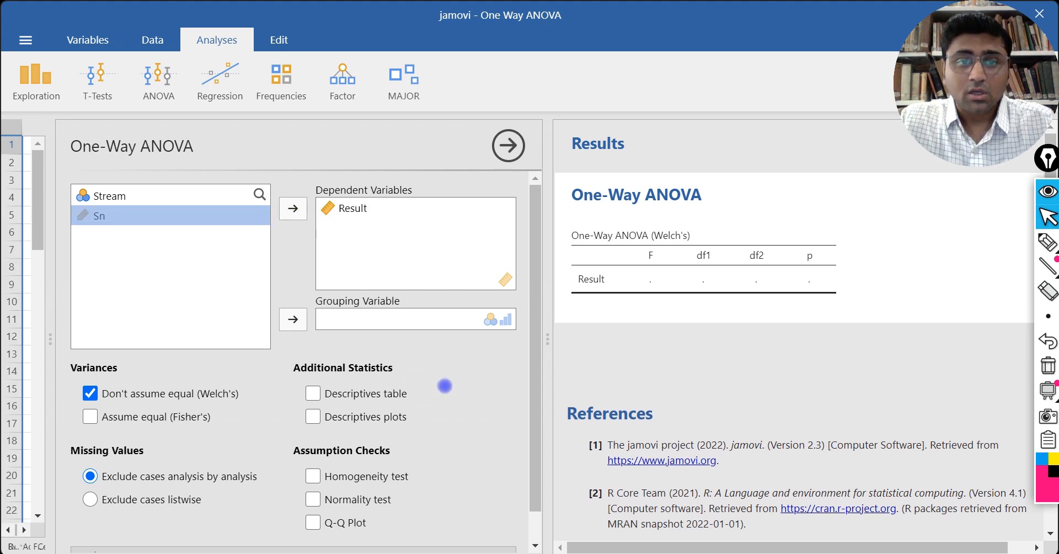
{"action": "left_click", "coordinate": [119, 197]}
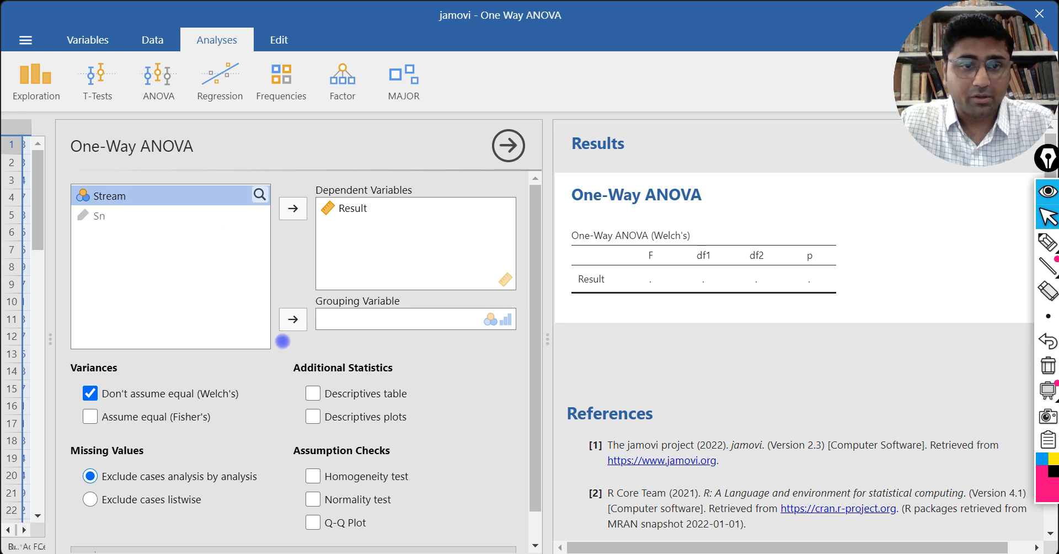
{"action": "left_click", "coordinate": [289, 318]}
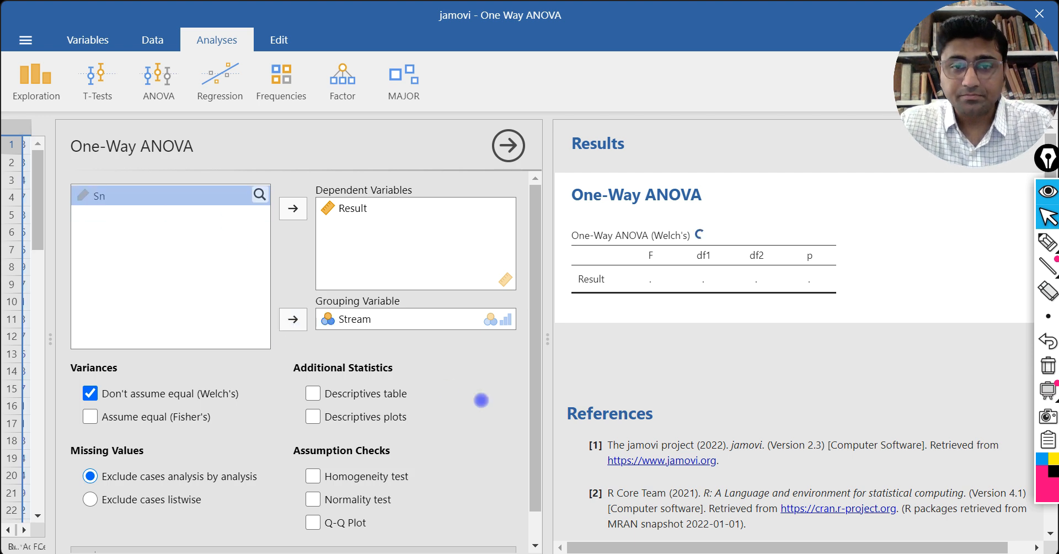
Step: Add the descriptives table, the normality test and the homogeneity test to the One-Way ANOVA
{"action": "left_click_drag", "start_coordinate": [534, 350], "coordinate": [531, 409]}
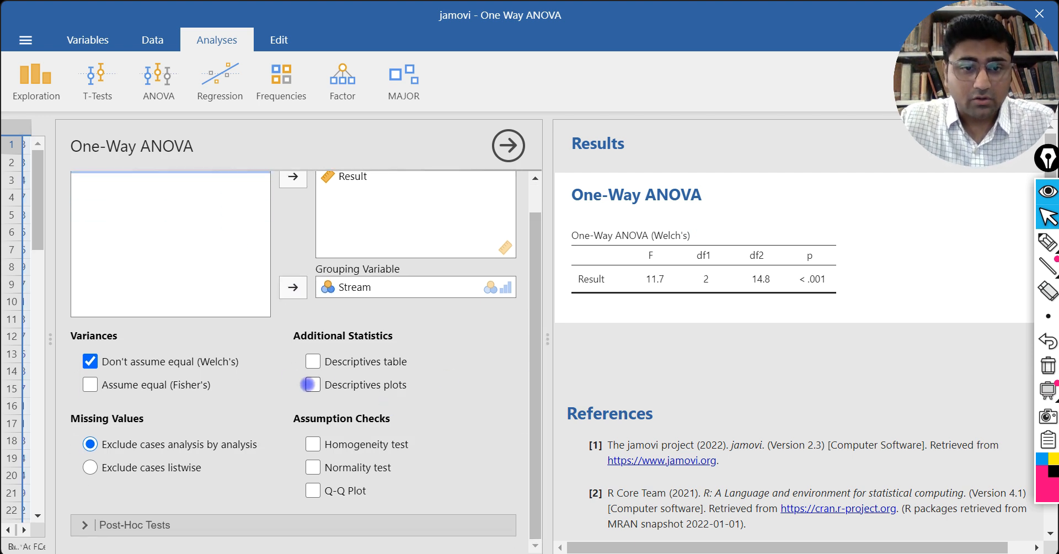
{"action": "left_click", "coordinate": [313, 361]}
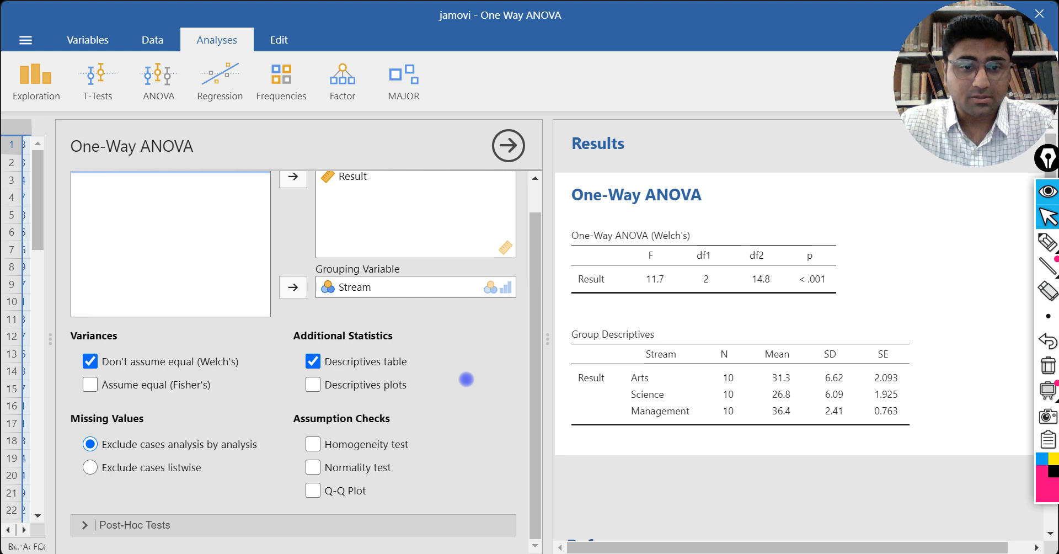
{"action": "left_click", "coordinate": [313, 467]}
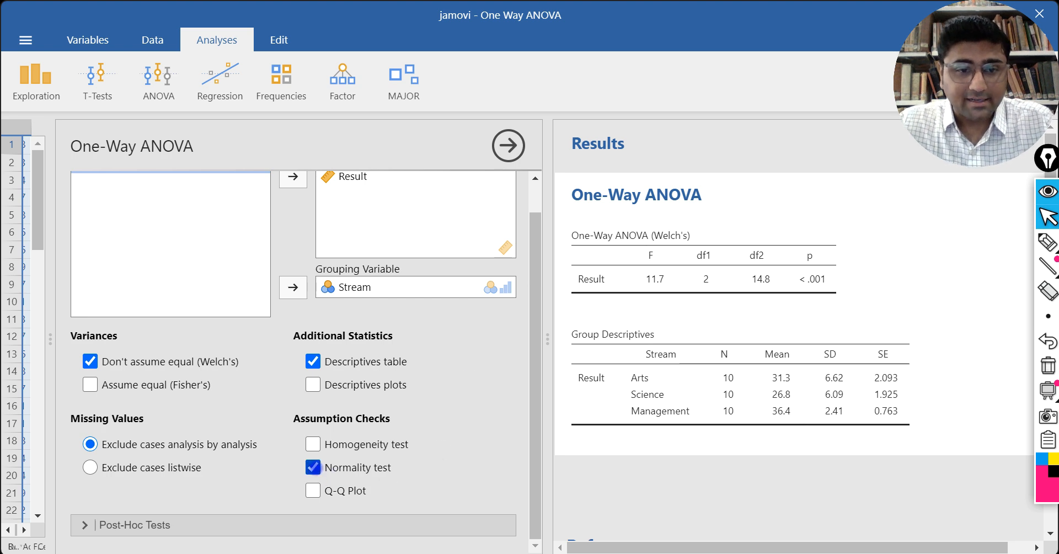
{"action": "left_click", "coordinate": [311, 444]}
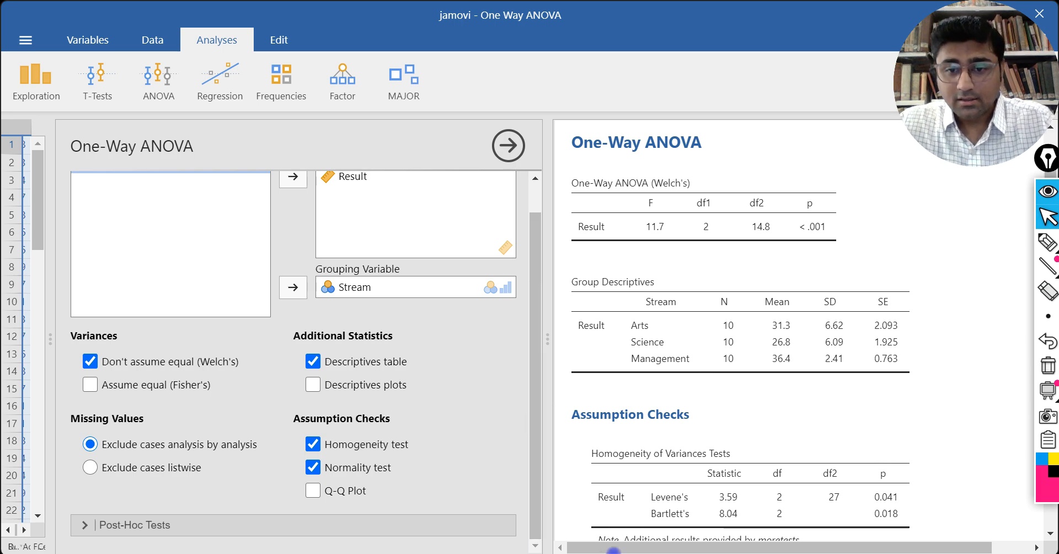
Step: Circle the p column of the Normality Tests table and handwrite "> 0.05 fail to reject H0" beside it
{"action": "scroll", "coordinate": [664, 440], "scroll_direction": "down", "scroll_amount": 3}
{"action": "scroll", "coordinate": [664, 440], "scroll_direction": "down", "scroll_amount": 3}
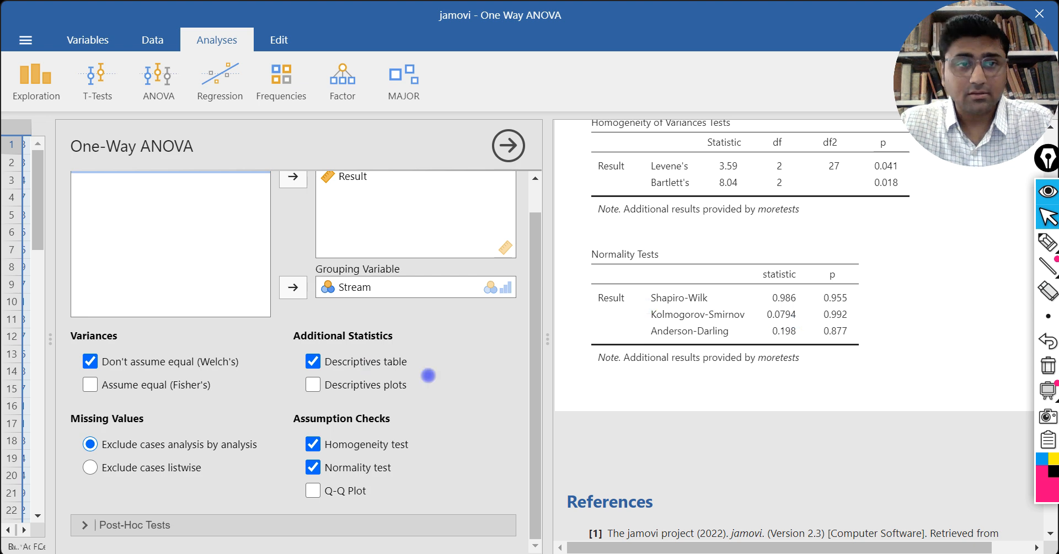
{"action": "left_click", "coordinate": [1049, 241]}
{"action": "mouse_move", "coordinate": [843, 248]}
{"action": "left_mouse_down"}
{"action": "mouse_move", "coordinate": [819, 277]}
{"action": "mouse_move", "coordinate": [859, 362]}
{"action": "mouse_move", "coordinate": [866, 244]}
{"action": "mouse_move", "coordinate": [831, 256]}
{"action": "left_mouse_up"}
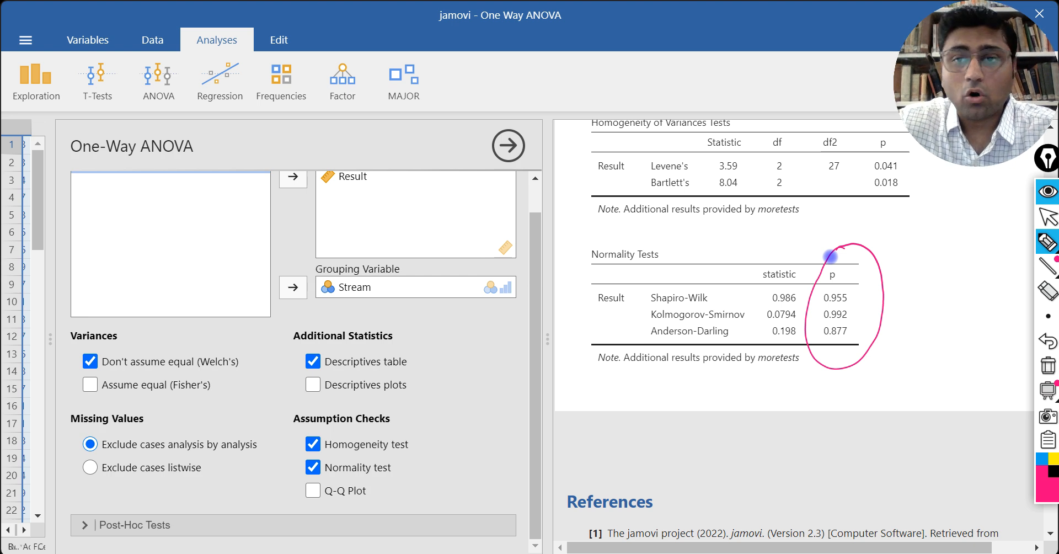
{"action": "mouse_move", "coordinate": [901, 271]}
{"action": "left_mouse_down"}
{"action": "mouse_move", "coordinate": [921, 270]}
{"action": "mouse_move", "coordinate": [911, 289]}
{"action": "left_mouse_up"}
{"action": "mouse_move", "coordinate": [938, 262]}
{"action": "left_mouse_down"}
{"action": "mouse_move", "coordinate": [932, 276]}
{"action": "mouse_move", "coordinate": [938, 263]}
{"action": "left_mouse_up"}
{"action": "mouse_move", "coordinate": [958, 258]}
{"action": "left_mouse_down"}
{"action": "mouse_move", "coordinate": [981, 249]}
{"action": "mouse_move", "coordinate": [986, 228]}
{"action": "left_mouse_up"}
{"action": "mouse_move", "coordinate": [915, 318]}
{"action": "left_mouse_down"}
{"action": "mouse_move", "coordinate": [915, 337]}
{"action": "mouse_move", "coordinate": [938, 318]}
{"action": "mouse_move", "coordinate": [960, 317]}
{"action": "mouse_move", "coordinate": [968, 300]}
{"action": "left_mouse_up"}
{"action": "mouse_move", "coordinate": [899, 403]}
{"action": "left_mouse_down"}
{"action": "mouse_move", "coordinate": [918, 385]}
{"action": "mouse_move", "coordinate": [942, 395]}
{"action": "mouse_move", "coordinate": [973, 342]}
{"action": "mouse_move", "coordinate": [993, 325]}
{"action": "mouse_move", "coordinate": [1003, 331]}
{"action": "left_mouse_up"}
{"action": "left_click", "coordinate": [928, 367]}
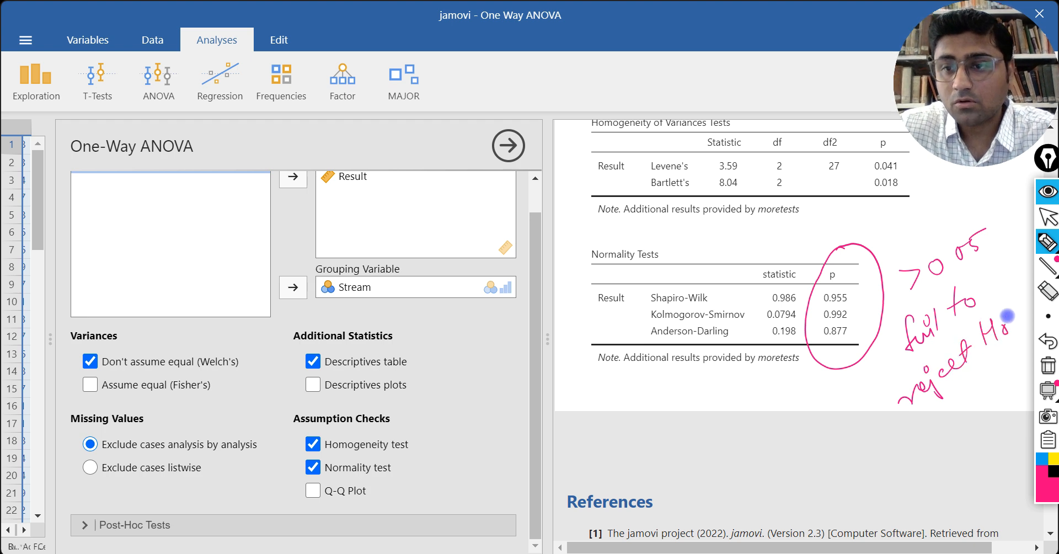
Step: Handwrite the conclusion "∴ Result ↓ normally dist." below the normality table and clear all annotations
{"action": "left_click", "coordinate": [733, 438]}
{"action": "left_click", "coordinate": [734, 457]}
{"action": "left_click", "coordinate": [743, 449]}
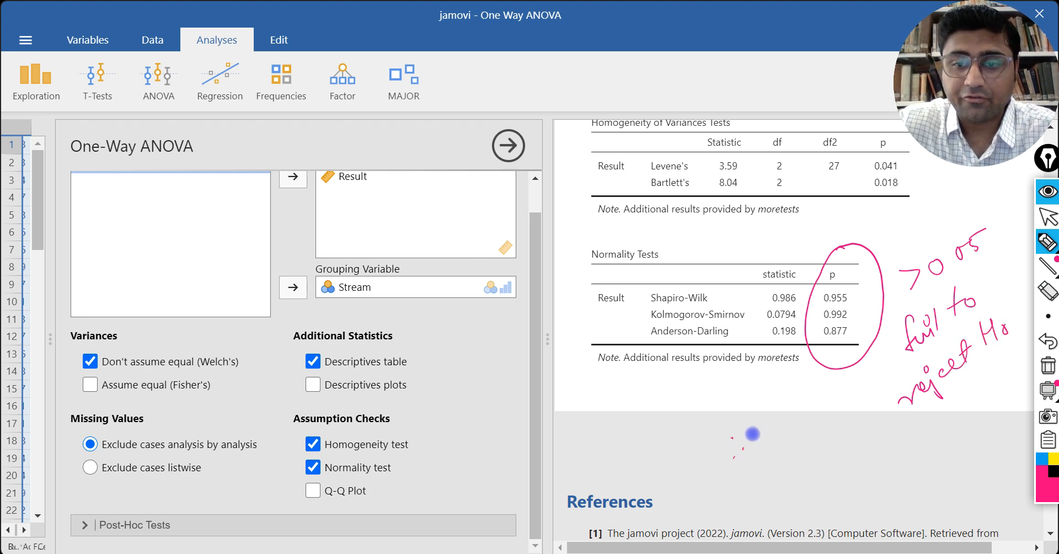
{"action": "mouse_move", "coordinate": [764, 419]}
{"action": "left_mouse_down"}
{"action": "mouse_move", "coordinate": [770, 435]}
{"action": "mouse_move", "coordinate": [833, 372]}
{"action": "mouse_move", "coordinate": [844, 381]}
{"action": "left_mouse_up"}
{"action": "left_click_drag", "start_coordinate": [822, 424], "coordinate": [833, 448]}
{"action": "mouse_move", "coordinate": [832, 483]}
{"action": "left_mouse_down"}
{"action": "mouse_move", "coordinate": [847, 459]}
{"action": "mouse_move", "coordinate": [914, 428]}
{"action": "mouse_move", "coordinate": [930, 436]}
{"action": "mouse_move", "coordinate": [910, 474]}
{"action": "mouse_move", "coordinate": [938, 444]}
{"action": "mouse_move", "coordinate": [957, 453]}
{"action": "left_mouse_up"}
{"action": "left_click", "coordinate": [948, 448]}
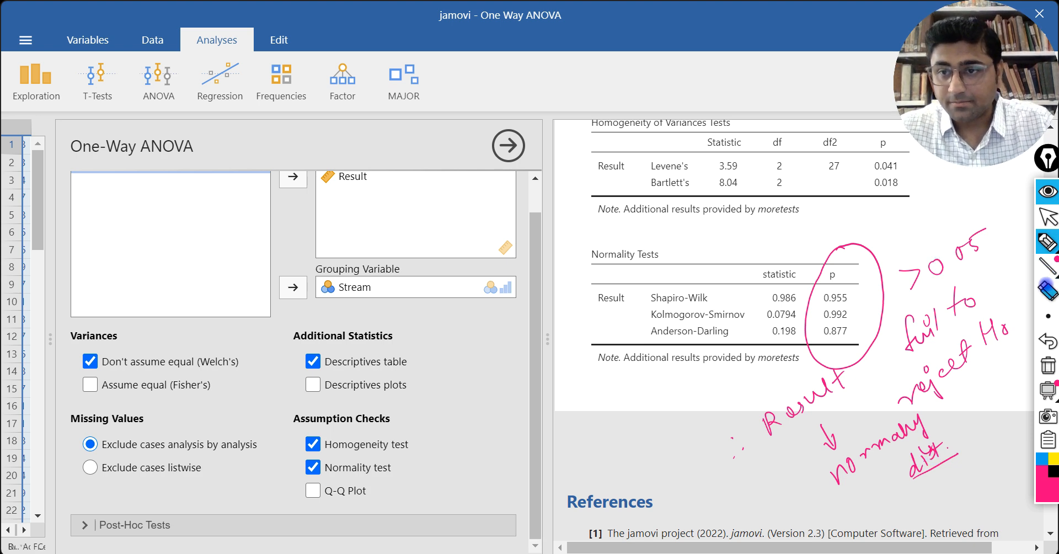
{"action": "left_click", "coordinate": [1048, 365]}
{"action": "left_click", "coordinate": [1049, 217]}
Step: Circle the p column of the Homogeneity of Variances Tests table and handwrite an underlined "< 0.05" beside it
{"action": "scroll", "coordinate": [953, 314], "scroll_direction": "up", "scroll_amount": 1}
{"action": "scroll", "coordinate": [953, 314], "scroll_direction": "up", "scroll_amount": 3}
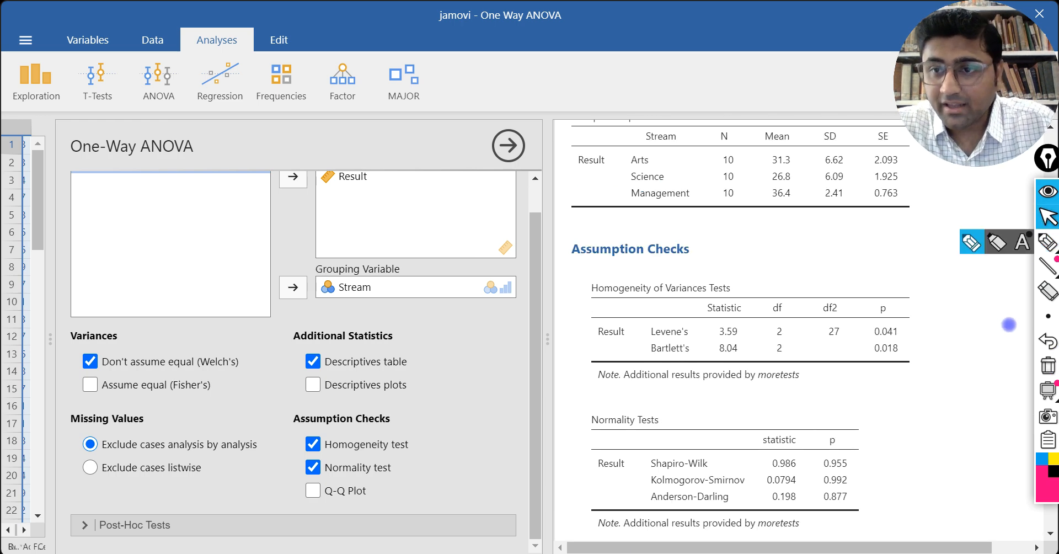
{"action": "left_click", "coordinate": [1047, 241]}
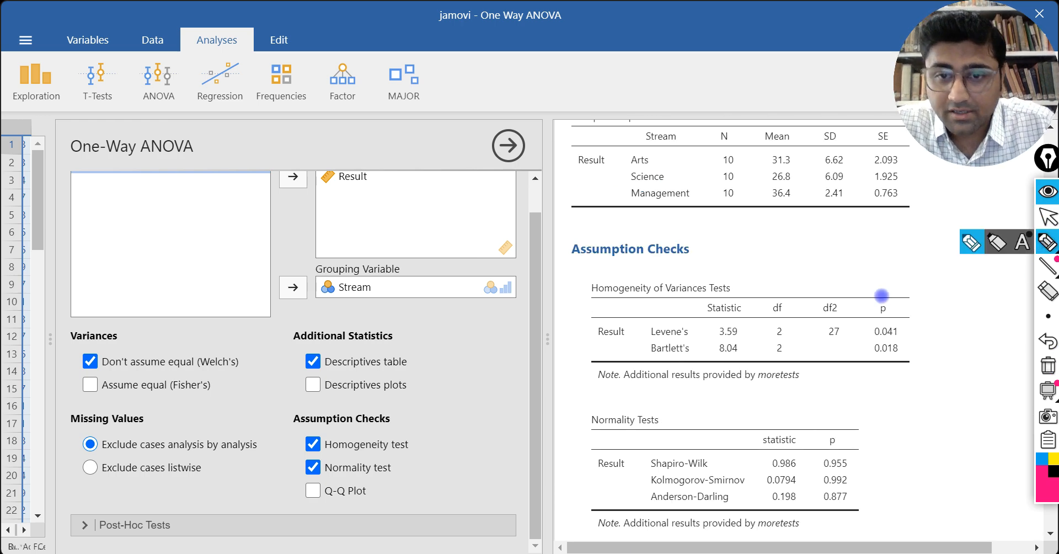
{"action": "mouse_move", "coordinate": [889, 284]}
{"action": "left_mouse_down"}
{"action": "mouse_move", "coordinate": [859, 303]}
{"action": "mouse_move", "coordinate": [938, 331]}
{"action": "mouse_move", "coordinate": [884, 285]}
{"action": "left_mouse_up"}
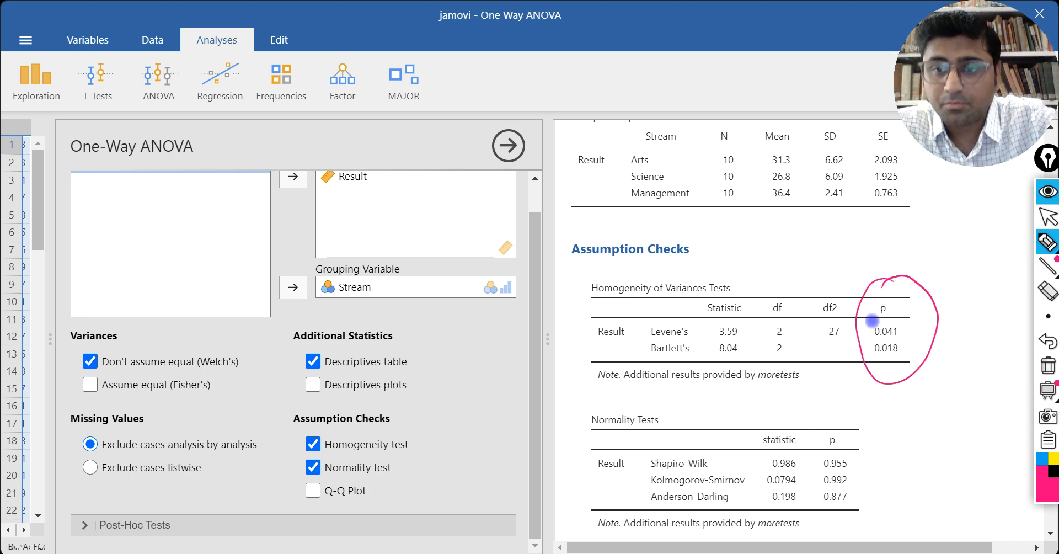
{"action": "mouse_move", "coordinate": [952, 255]}
{"action": "left_mouse_down"}
{"action": "mouse_move", "coordinate": [958, 267]}
{"action": "mouse_move", "coordinate": [997, 238]}
{"action": "left_mouse_up"}
{"action": "left_click_drag", "start_coordinate": [961, 288], "coordinate": [1018, 251]}
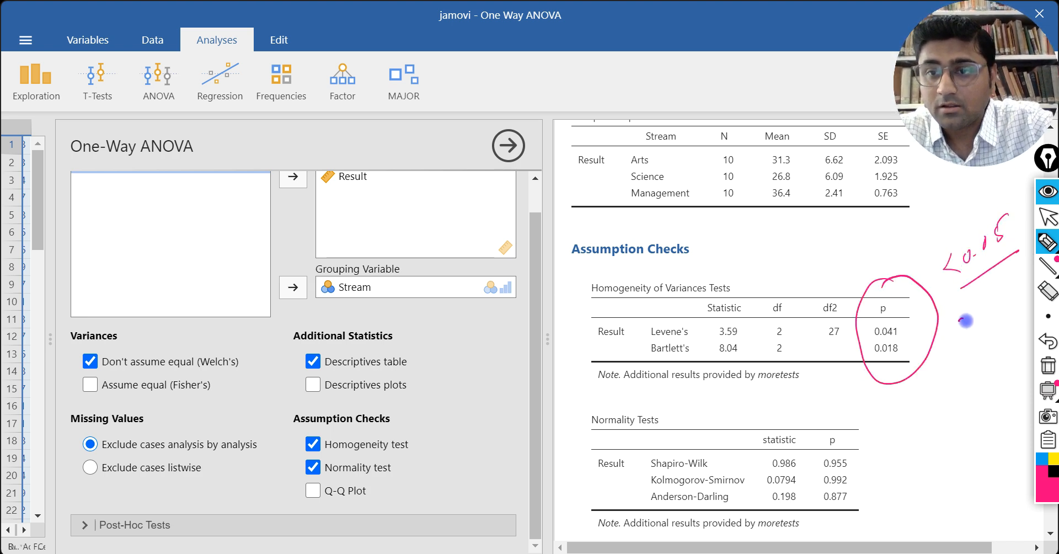
Step: Handwrite "reject H0" with an underline beside the homogeneity p-values and clear all annotations
{"action": "left_click_drag", "start_coordinate": [966, 315], "coordinate": [1016, 275]}
{"action": "mouse_move", "coordinate": [970, 350]}
{"action": "left_mouse_down"}
{"action": "mouse_move", "coordinate": [981, 365]}
{"action": "mouse_move", "coordinate": [993, 358]}
{"action": "left_mouse_up"}
{"action": "left_click_drag", "start_coordinate": [958, 393], "coordinate": [1011, 364]}
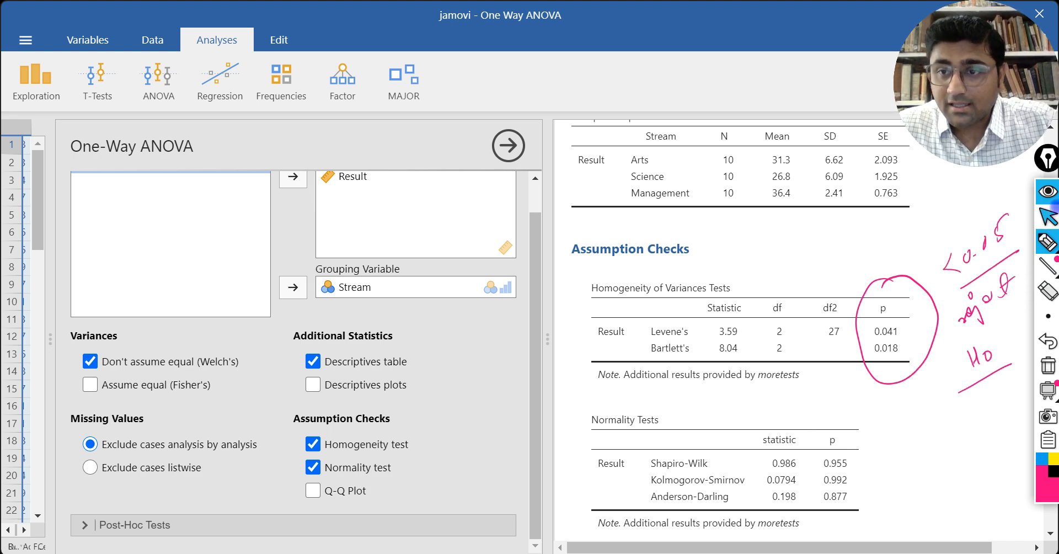
{"action": "left_click", "coordinate": [1047, 217]}
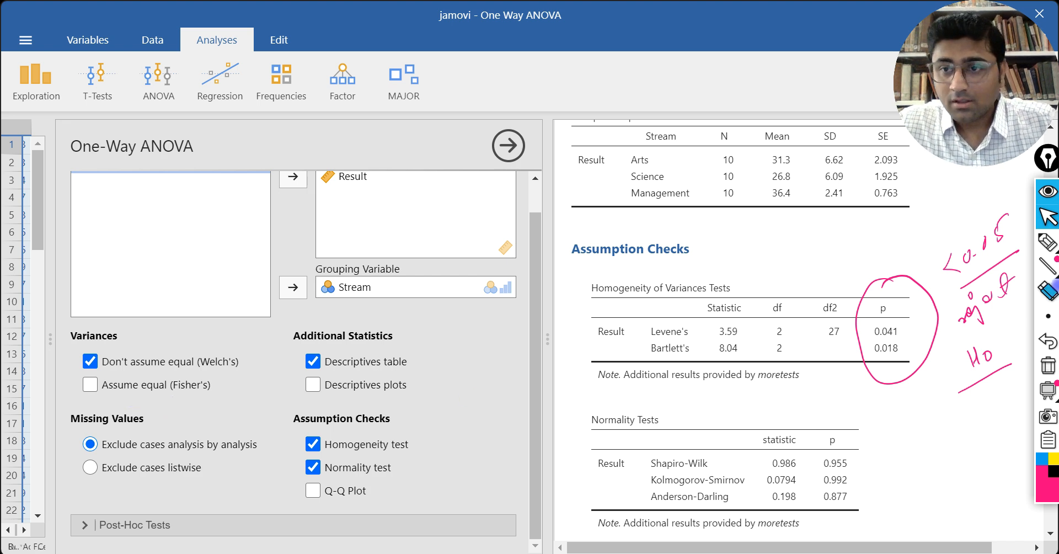
{"action": "left_click", "coordinate": [1048, 366]}
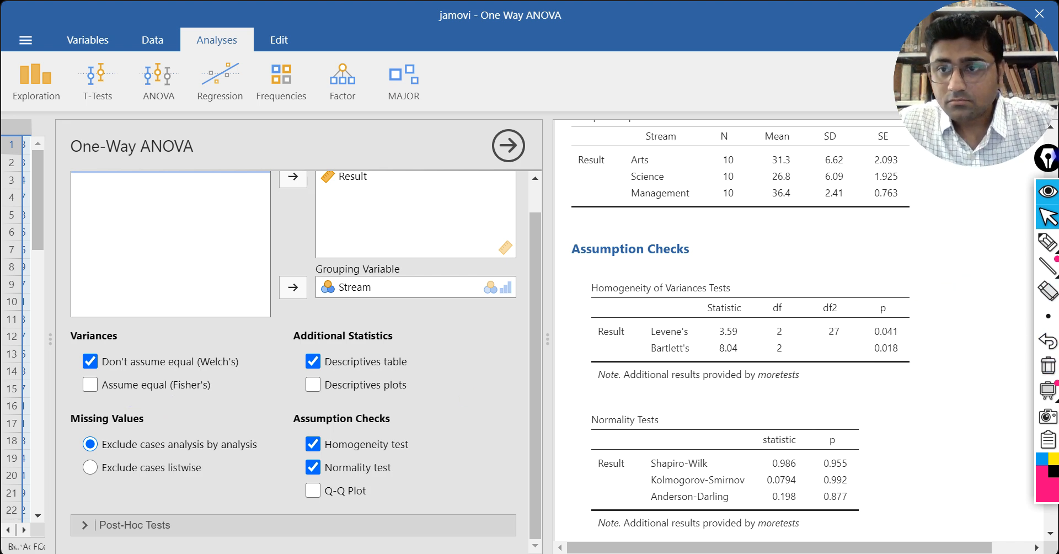
Step: Circle the Mean column of the Group Descriptives table with the annotation pen
{"action": "scroll", "coordinate": [833, 325], "scroll_direction": "up", "scroll_amount": 3}
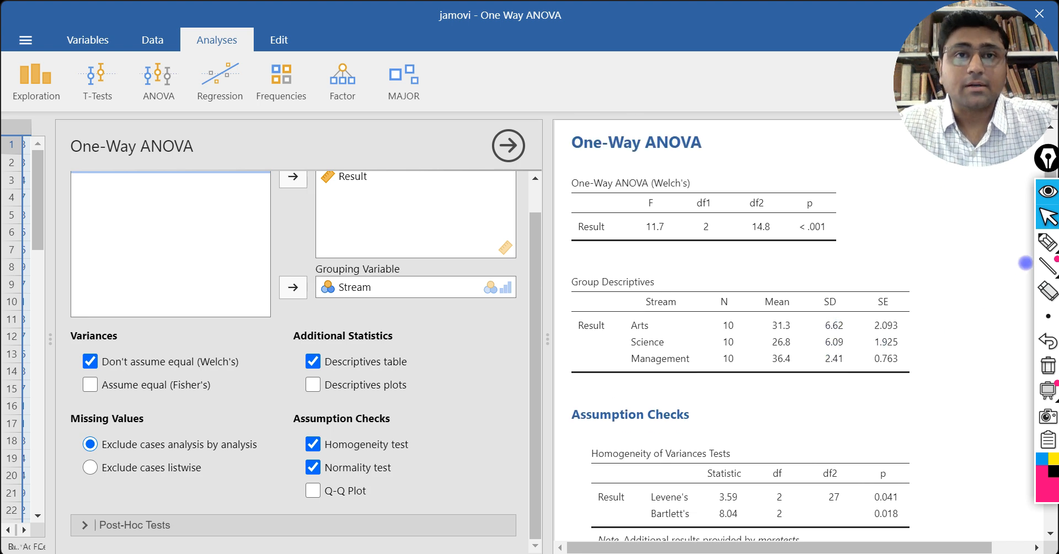
{"action": "left_click", "coordinate": [1048, 241]}
{"action": "mouse_move", "coordinate": [778, 272]}
{"action": "left_mouse_down"}
{"action": "mouse_move", "coordinate": [763, 291]}
{"action": "mouse_move", "coordinate": [753, 370]}
{"action": "mouse_move", "coordinate": [807, 353]}
{"action": "mouse_move", "coordinate": [791, 267]}
{"action": "mouse_move", "coordinate": [774, 283]}
{"action": "left_mouse_up"}
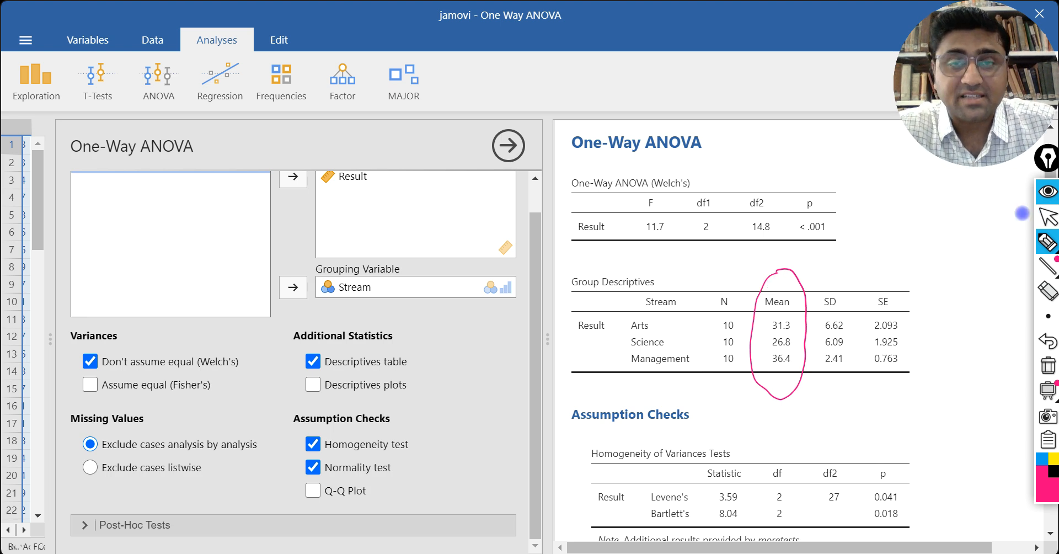
Step: Circle the F and p columns of the Welch's One-Way ANOVA table and handwrite an underlined "reject H0" beside them
{"action": "mouse_move", "coordinate": [655, 184]}
{"action": "left_mouse_down"}
{"action": "mouse_move", "coordinate": [629, 247]}
{"action": "mouse_move", "coordinate": [682, 192]}
{"action": "left_mouse_up"}
{"action": "mouse_move", "coordinate": [816, 184]}
{"action": "left_mouse_down"}
{"action": "mouse_move", "coordinate": [821, 263]}
{"action": "mouse_move", "coordinate": [832, 172]}
{"action": "mouse_move", "coordinate": [806, 182]}
{"action": "left_mouse_up"}
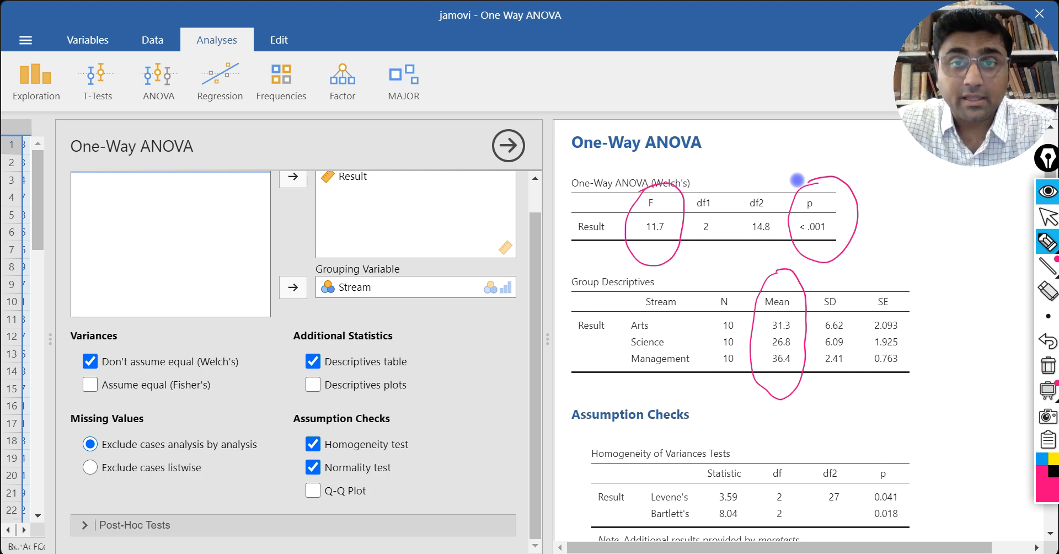
{"action": "mouse_move", "coordinate": [874, 203]}
{"action": "left_mouse_down"}
{"action": "mouse_move", "coordinate": [888, 196]}
{"action": "mouse_move", "coordinate": [890, 209]}
{"action": "mouse_move", "coordinate": [910, 196]}
{"action": "mouse_move", "coordinate": [919, 222]}
{"action": "left_mouse_up"}
{"action": "left_click", "coordinate": [903, 181]}
{"action": "mouse_move", "coordinate": [924, 188]}
{"action": "left_mouse_down"}
{"action": "mouse_move", "coordinate": [918, 200]}
{"action": "mouse_move", "coordinate": [961, 172]}
{"action": "left_mouse_up"}
{"action": "mouse_move", "coordinate": [953, 213]}
{"action": "left_mouse_down"}
{"action": "mouse_move", "coordinate": [954, 233]}
{"action": "mouse_move", "coordinate": [973, 221]}
{"action": "left_mouse_up"}
{"action": "left_click_drag", "start_coordinate": [883, 273], "coordinate": [1006, 233]}
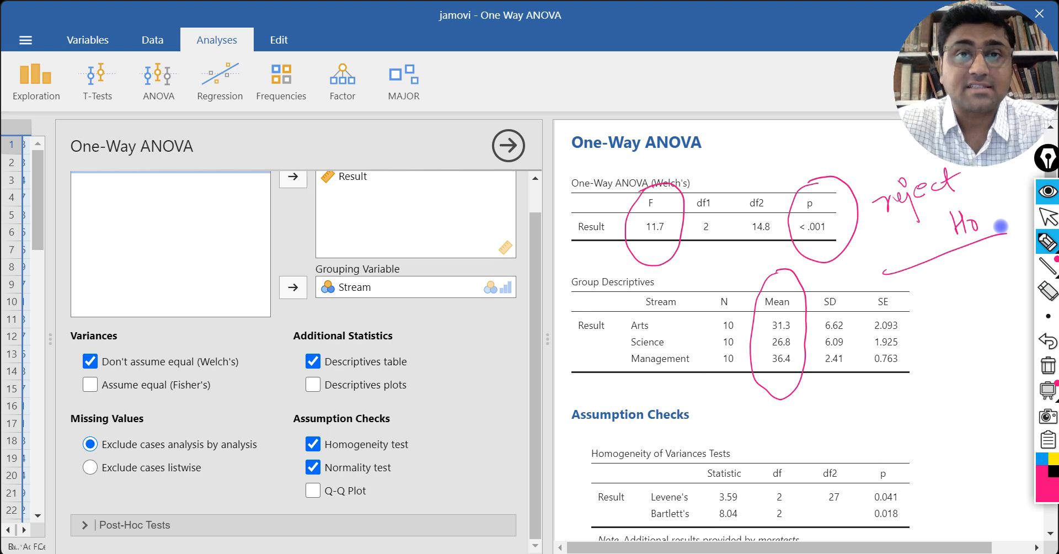
Step: Handwrite "sign. diff." beside the Group Descriptives table, and clear all annotations to return to the normal pointer
{"action": "mouse_move", "coordinate": [932, 281]}
{"action": "left_mouse_down"}
{"action": "mouse_move", "coordinate": [927, 290]}
{"action": "mouse_move", "coordinate": [950, 278]}
{"action": "mouse_move", "coordinate": [960, 307]}
{"action": "left_mouse_up"}
{"action": "mouse_move", "coordinate": [959, 281]}
{"action": "left_mouse_down"}
{"action": "mouse_move", "coordinate": [971, 276]}
{"action": "mouse_move", "coordinate": [925, 296]}
{"action": "left_mouse_up"}
{"action": "left_click", "coordinate": [976, 270]}
{"action": "mouse_move", "coordinate": [942, 336]}
{"action": "left_mouse_down"}
{"action": "mouse_move", "coordinate": [967, 320]}
{"action": "mouse_move", "coordinate": [989, 326]}
{"action": "left_mouse_up"}
{"action": "left_click", "coordinate": [993, 326]}
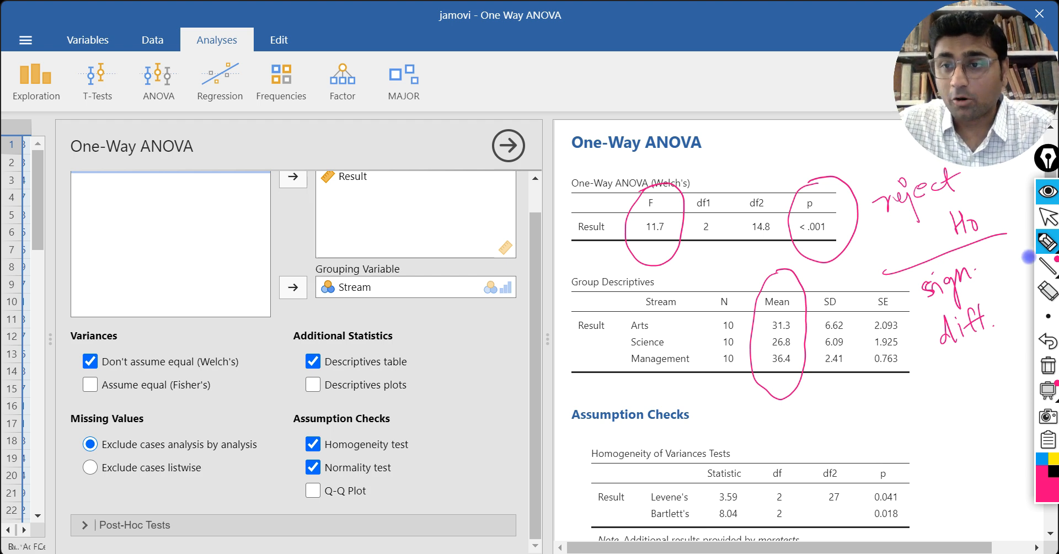
{"action": "left_click", "coordinate": [1048, 366]}
{"action": "left_click", "coordinate": [1048, 217]}
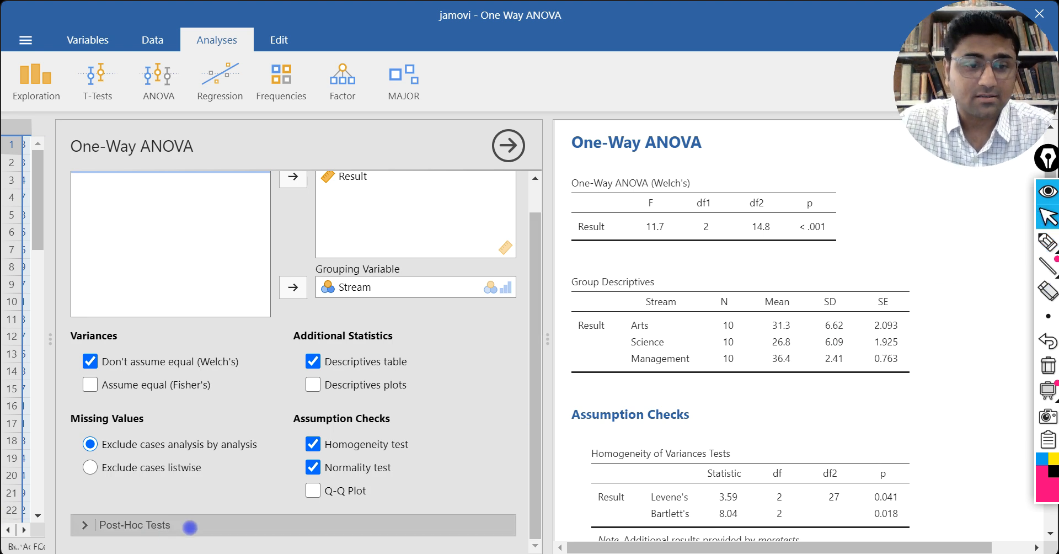
Step: Add a Tukey (equal variances) post-hoc test with mean difference and significance, and bring its results table into view
{"action": "left_click", "coordinate": [192, 527]}
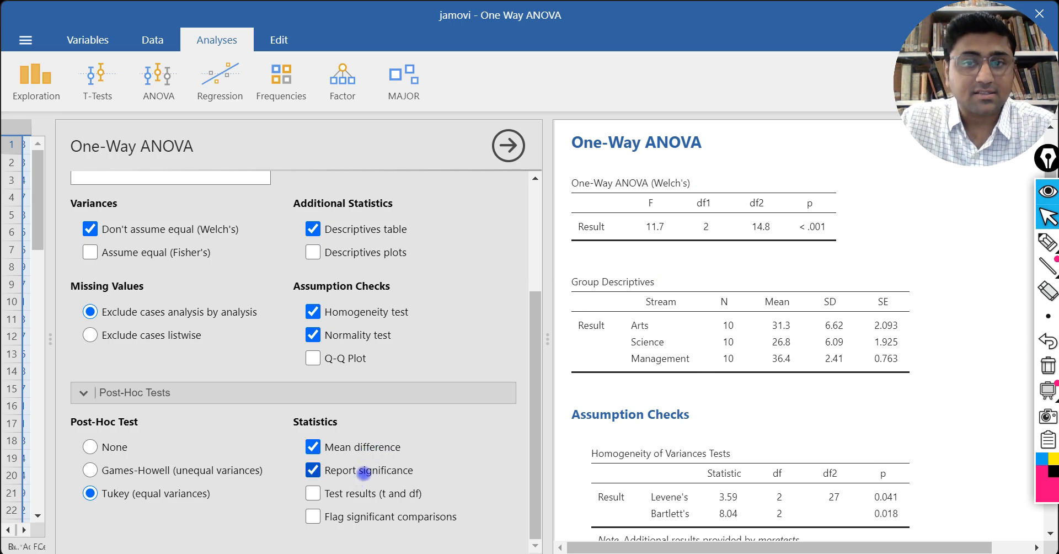
{"action": "scroll", "coordinate": [683, 393], "scroll_direction": "down", "scroll_amount": 3}
{"action": "scroll", "coordinate": [682, 391], "scroll_direction": "down", "scroll_amount": 8}
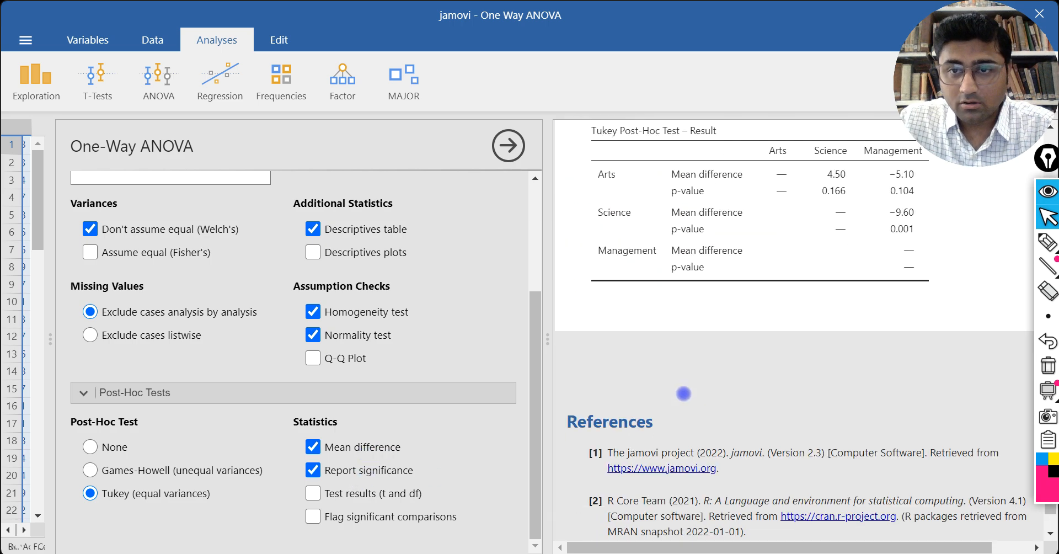
{"action": "scroll", "coordinate": [622, 359], "scroll_direction": "up", "scroll_amount": 3}
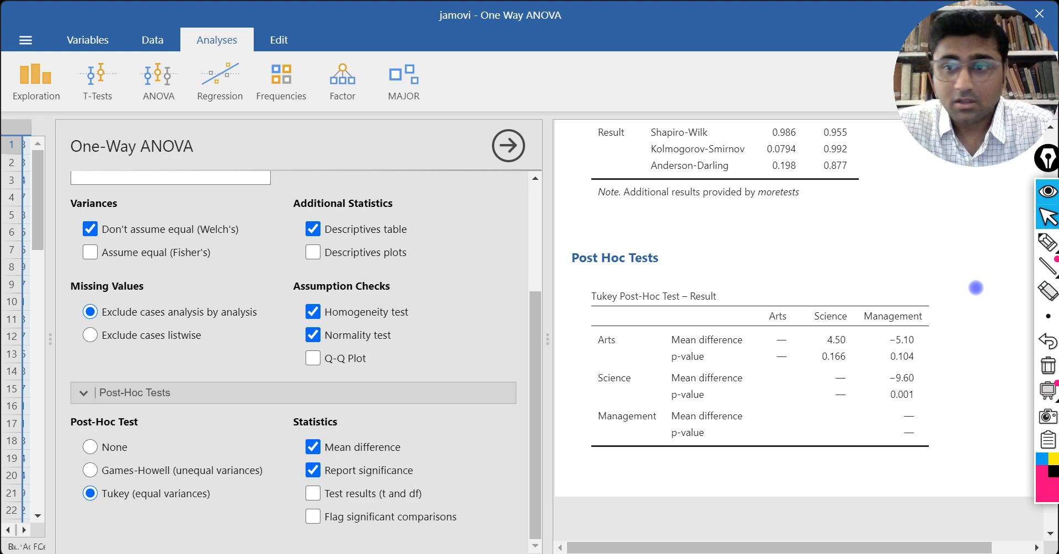
Step: Circle the Arts–Science mean difference and p-value in the Tukey Post-Hoc Test table with the annotation pen
{"action": "left_click", "coordinate": [1049, 241]}
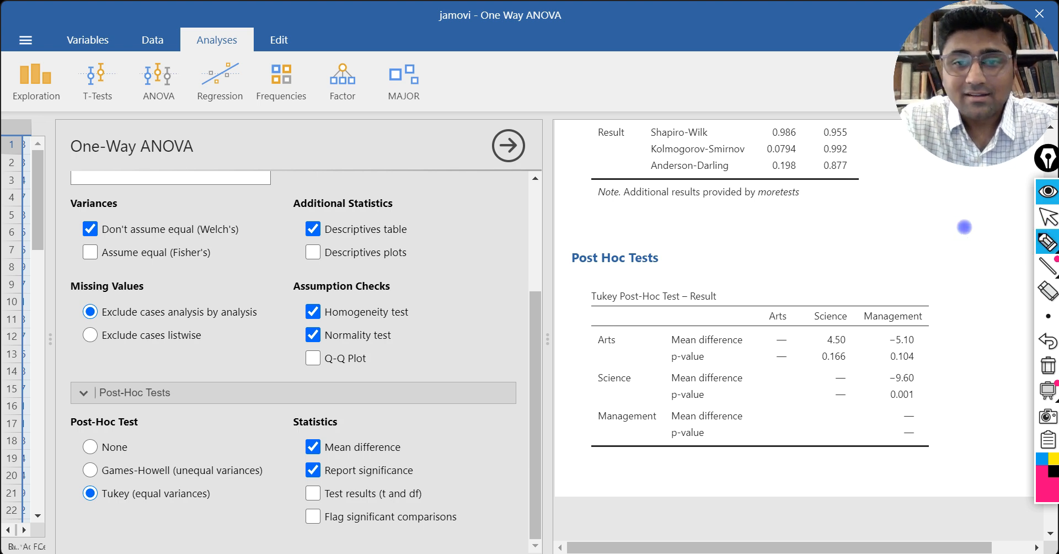
{"action": "mouse_move", "coordinate": [842, 329]}
{"action": "left_mouse_down"}
{"action": "mouse_move", "coordinate": [820, 332]}
{"action": "mouse_move", "coordinate": [811, 366]}
{"action": "mouse_move", "coordinate": [864, 349]}
{"action": "mouse_move", "coordinate": [844, 326]}
{"action": "left_mouse_up"}
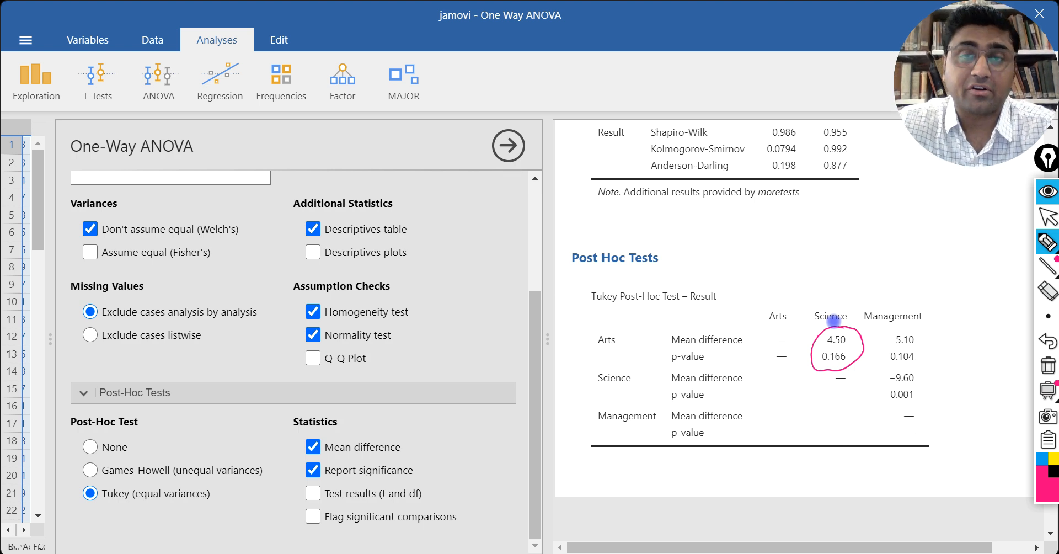
{"action": "mouse_move", "coordinate": [779, 237]}
{"action": "left_mouse_down"}
{"action": "mouse_move", "coordinate": [783, 216]}
{"action": "mouse_move", "coordinate": [793, 236]}
{"action": "left_mouse_up"}
{"action": "left_click_drag", "start_coordinate": [777, 227], "coordinate": [793, 224]}
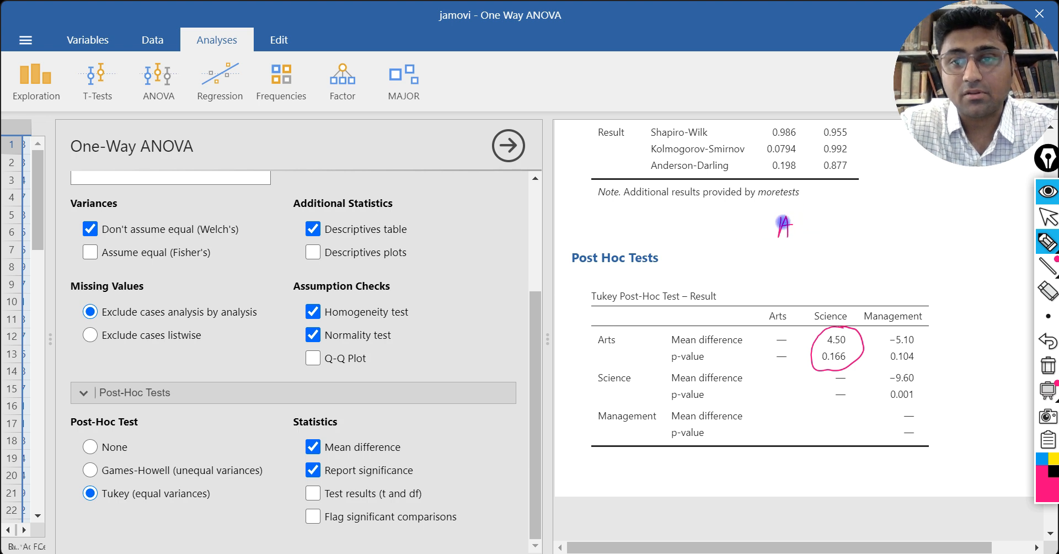
{"action": "left_click", "coordinate": [1048, 344]}
{"action": "left_click", "coordinate": [1047, 341]}
Step: Handwrite "μA ≠ μS" in pink above the Tukey Post-Hoc Test table
{"action": "mouse_move", "coordinate": [765, 239]}
{"action": "left_mouse_down"}
{"action": "mouse_move", "coordinate": [795, 234]}
{"action": "mouse_move", "coordinate": [795, 251]}
{"action": "left_mouse_up"}
{"action": "mouse_move", "coordinate": [788, 242]}
{"action": "left_mouse_down"}
{"action": "mouse_move", "coordinate": [832, 219]}
{"action": "mouse_move", "coordinate": [822, 240]}
{"action": "mouse_move", "coordinate": [859, 221]}
{"action": "mouse_move", "coordinate": [869, 241]}
{"action": "left_mouse_up"}
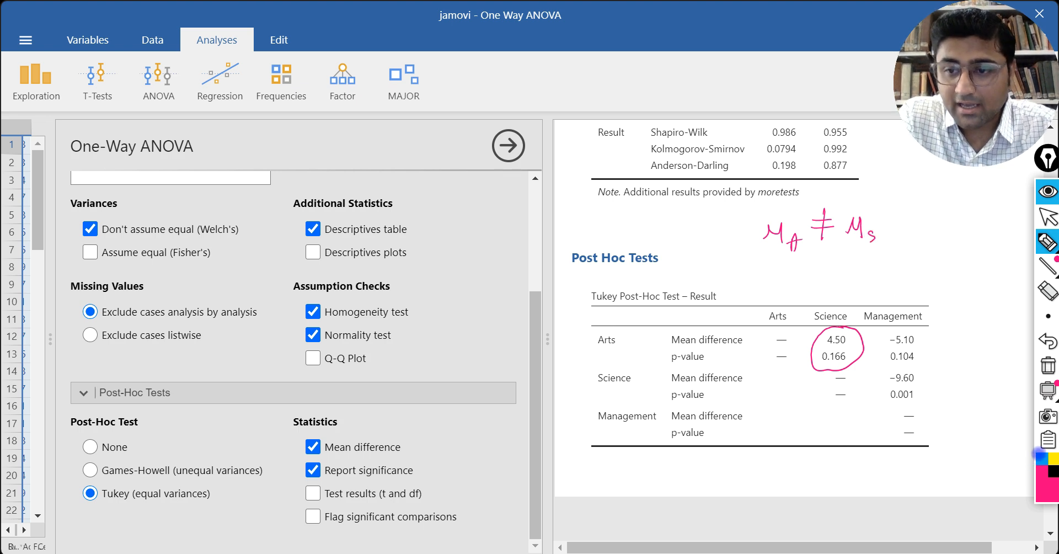
Step: Circle the Arts–Management mean difference and p-value in blue and handwrite "μA ≠ μM" above the Tukey table
{"action": "left_click", "coordinate": [1041, 458]}
{"action": "mouse_move", "coordinate": [917, 324]}
{"action": "left_mouse_down"}
{"action": "mouse_move", "coordinate": [896, 322]}
{"action": "mouse_move", "coordinate": [880, 357]}
{"action": "mouse_move", "coordinate": [929, 359]}
{"action": "mouse_move", "coordinate": [929, 329]}
{"action": "mouse_move", "coordinate": [905, 312]}
{"action": "left_mouse_up"}
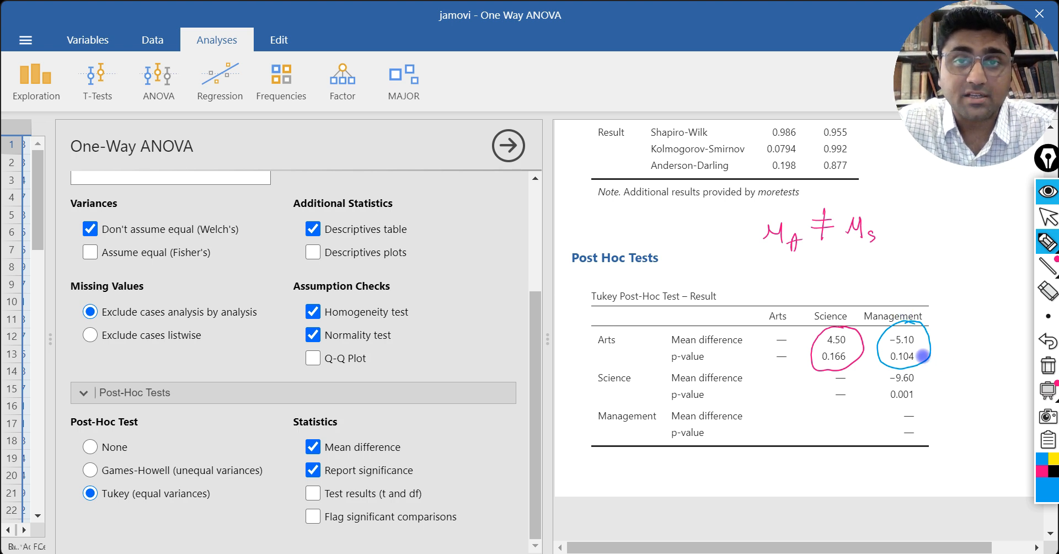
{"action": "mouse_move", "coordinate": [806, 279]}
{"action": "left_mouse_down"}
{"action": "mouse_move", "coordinate": [809, 270]}
{"action": "mouse_move", "coordinate": [834, 284]}
{"action": "mouse_move", "coordinate": [852, 264]}
{"action": "mouse_move", "coordinate": [872, 267]}
{"action": "mouse_move", "coordinate": [861, 281]}
{"action": "mouse_move", "coordinate": [892, 260]}
{"action": "mouse_move", "coordinate": [907, 273]}
{"action": "mouse_move", "coordinate": [917, 252]}
{"action": "left_mouse_up"}
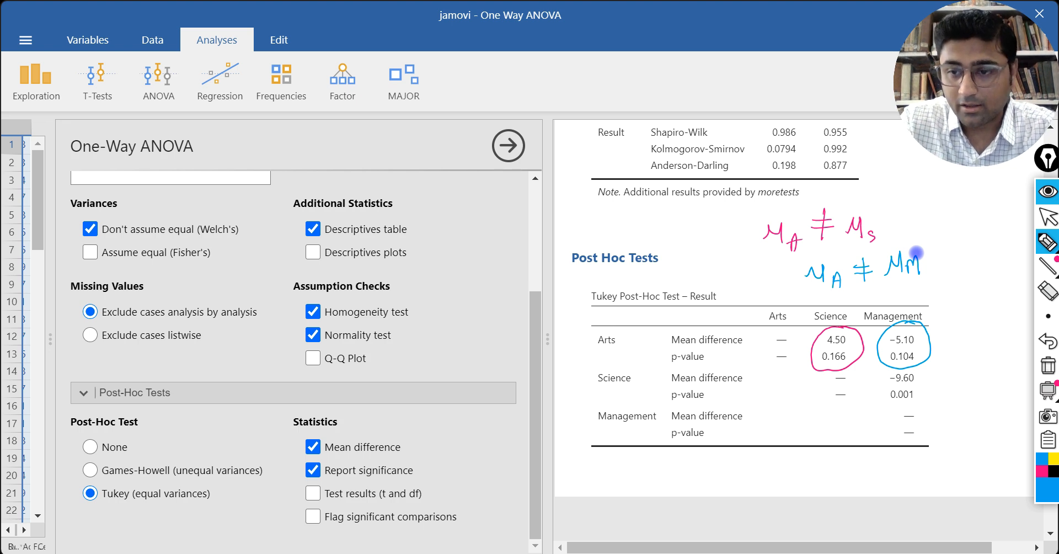
Step: Change the pen colour to dark red and circle the Science–Management mean difference and p-value in the Tukey table
{"action": "left_click", "coordinate": [1053, 458]}
{"action": "left_click", "coordinate": [1038, 497]}
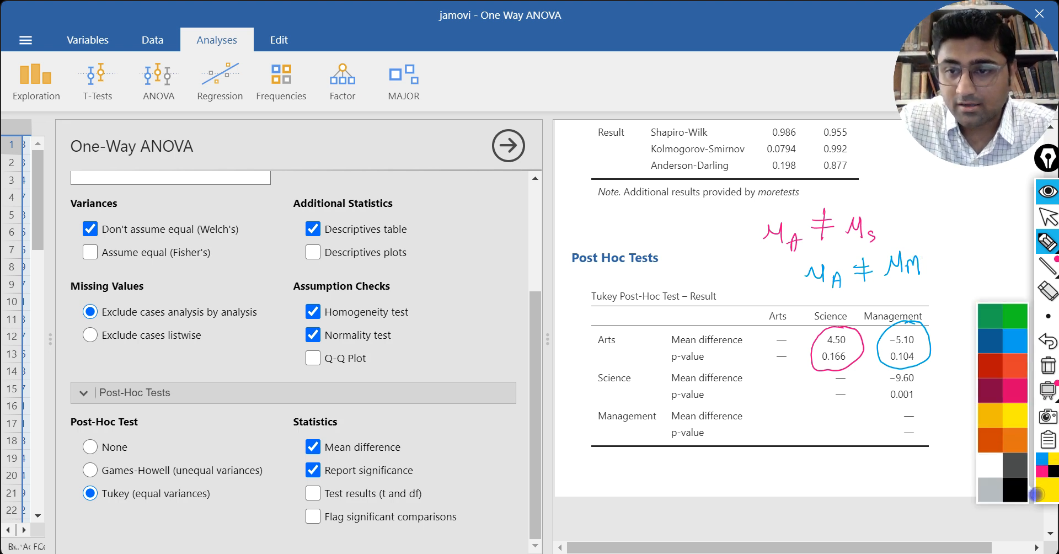
{"action": "left_click", "coordinate": [986, 389]}
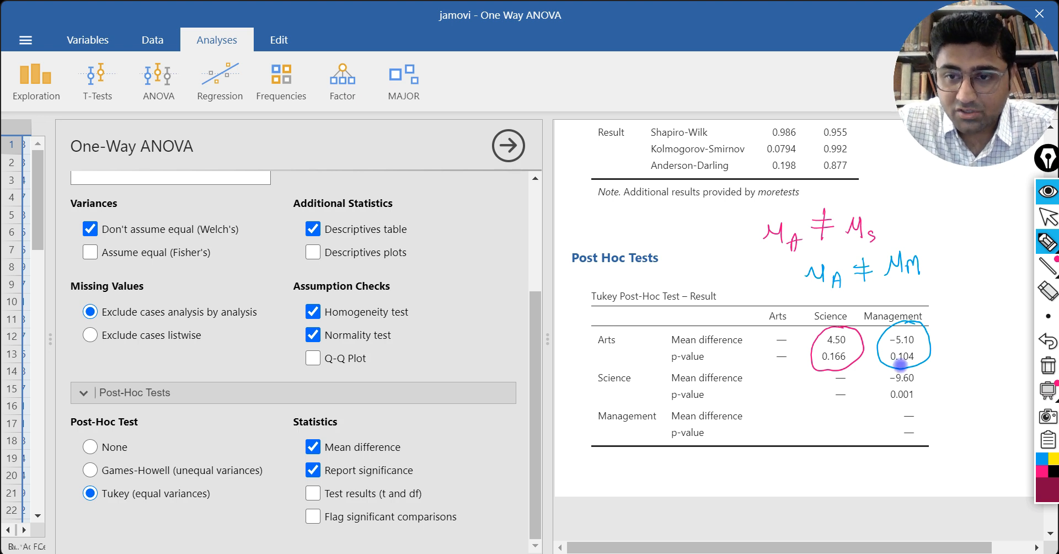
{"action": "mouse_move", "coordinate": [922, 374]}
{"action": "left_mouse_down"}
{"action": "mouse_move", "coordinate": [881, 376]}
{"action": "mouse_move", "coordinate": [886, 404]}
{"action": "mouse_move", "coordinate": [937, 389]}
{"action": "mouse_move", "coordinate": [920, 369]}
{"action": "left_mouse_up"}
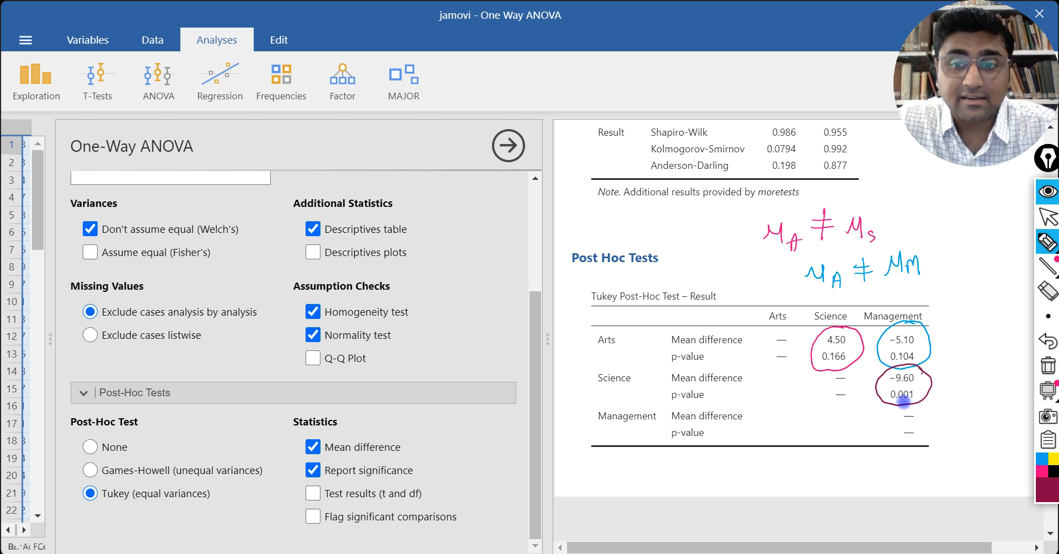
Step: Handwrite "μS ≠ μM" in dark red below the Tukey table and draw a ring around it
{"action": "mouse_move", "coordinate": [697, 474]}
{"action": "left_mouse_down"}
{"action": "mouse_move", "coordinate": [720, 467]}
{"action": "mouse_move", "coordinate": [729, 480]}
{"action": "mouse_move", "coordinate": [768, 459]}
{"action": "mouse_move", "coordinate": [756, 475]}
{"action": "mouse_move", "coordinate": [795, 455]}
{"action": "mouse_move", "coordinate": [801, 471]}
{"action": "mouse_move", "coordinate": [830, 469]}
{"action": "mouse_move", "coordinate": [831, 456]}
{"action": "left_mouse_up"}
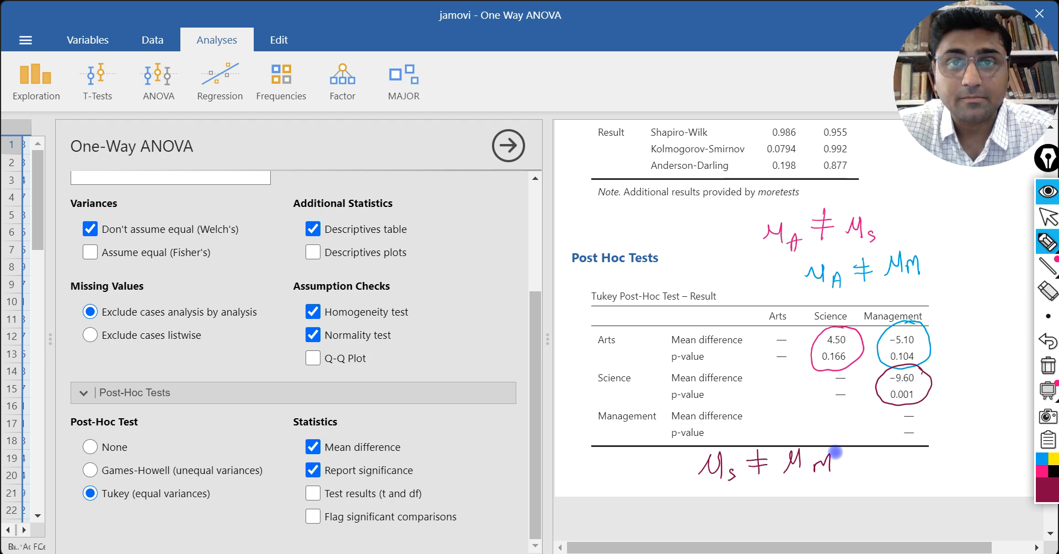
{"action": "key", "text": "F9"}
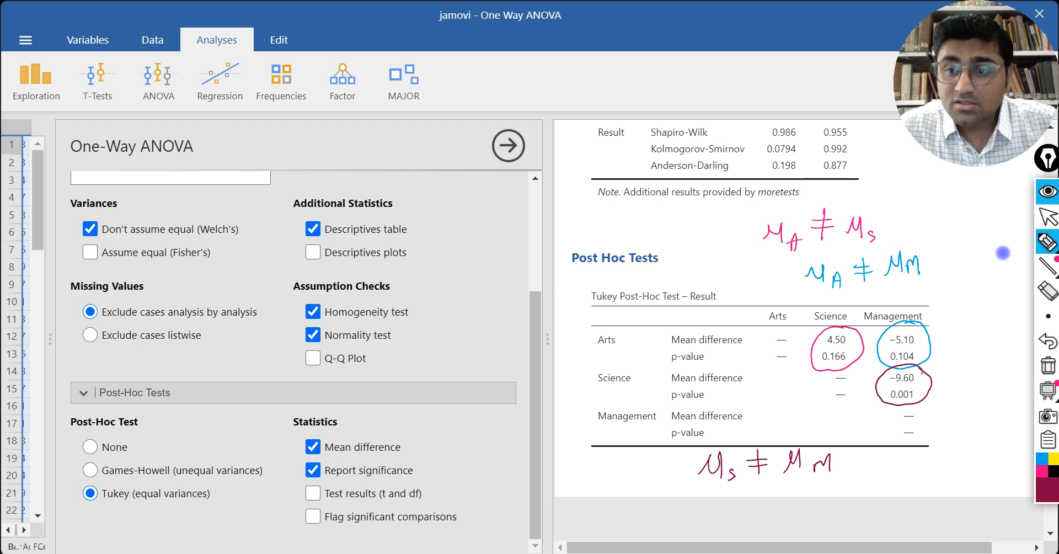
{"action": "mouse_move", "coordinate": [750, 434]}
{"action": "left_mouse_down"}
{"action": "mouse_move", "coordinate": [689, 452]}
{"action": "mouse_move", "coordinate": [725, 503]}
{"action": "mouse_move", "coordinate": [876, 466]}
{"action": "mouse_move", "coordinate": [782, 425]}
{"action": "mouse_move", "coordinate": [726, 426]}
{"action": "left_mouse_up"}
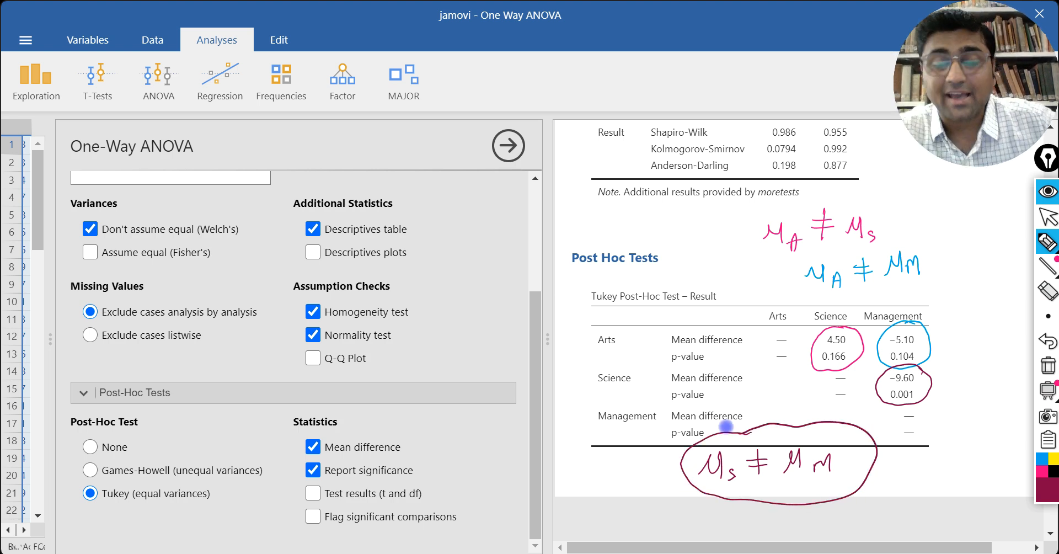